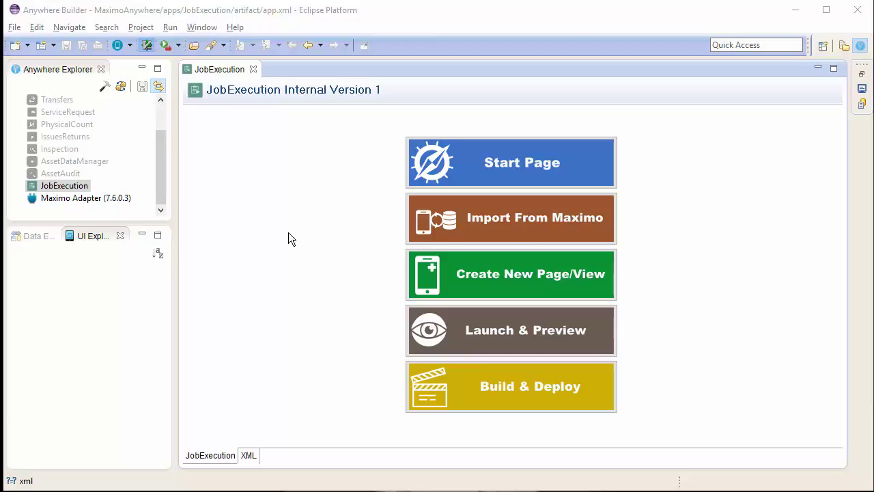
# Open the Work Order Details view and show the Description attribute in the Data Explorer
pyautogui.click(501, 165)
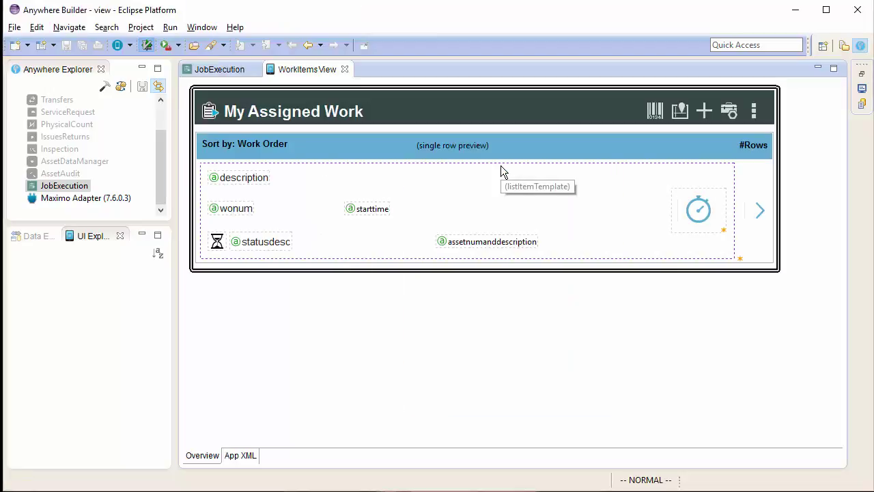
pyautogui.click(755, 215)
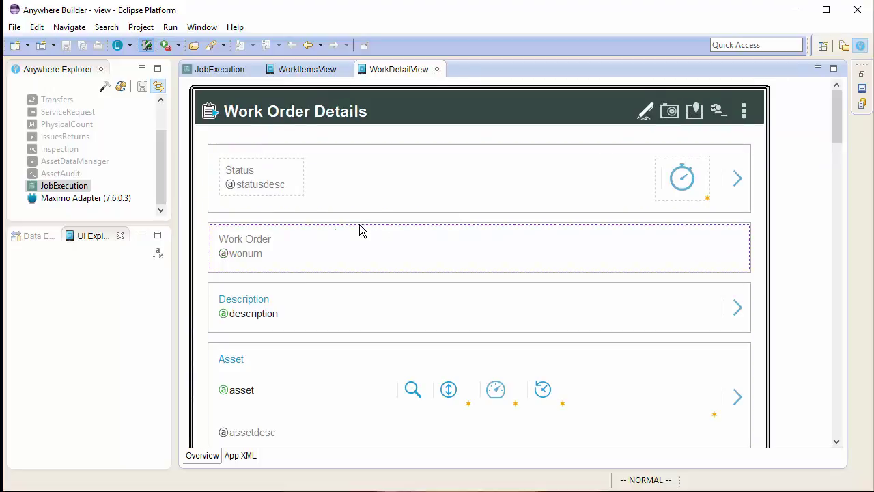
pyautogui.rightClick(243, 317)
pyautogui.click(302, 374)
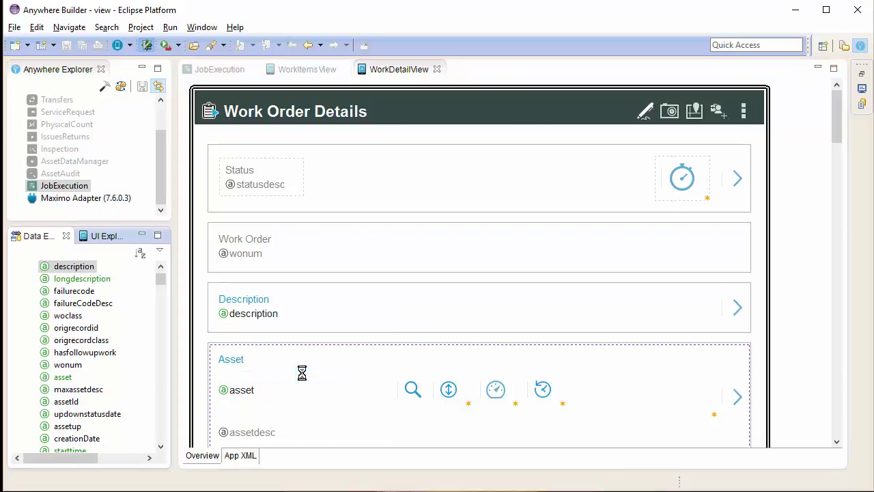
# Drag the jpnum attribute onto the form just above the Asset section
pyautogui.click(88, 268)
pyautogui.press('j')
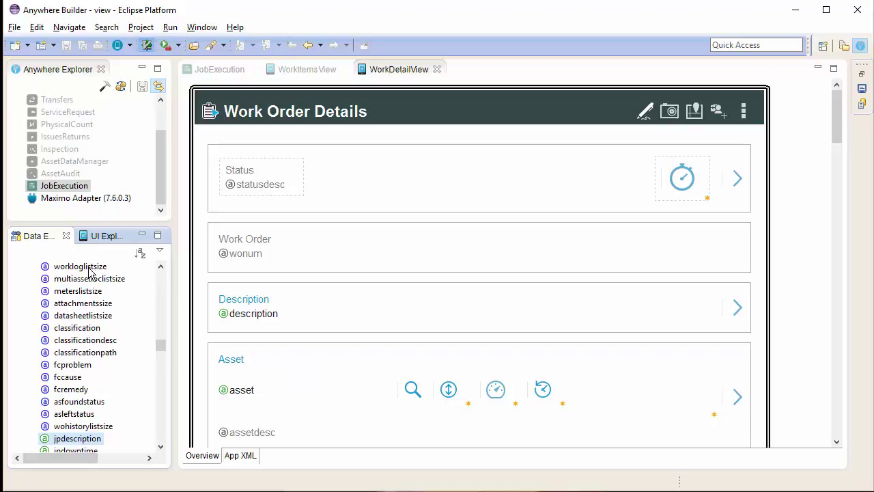
pyautogui.scroll(-1, 82, 351)
pyautogui.click(63, 438)
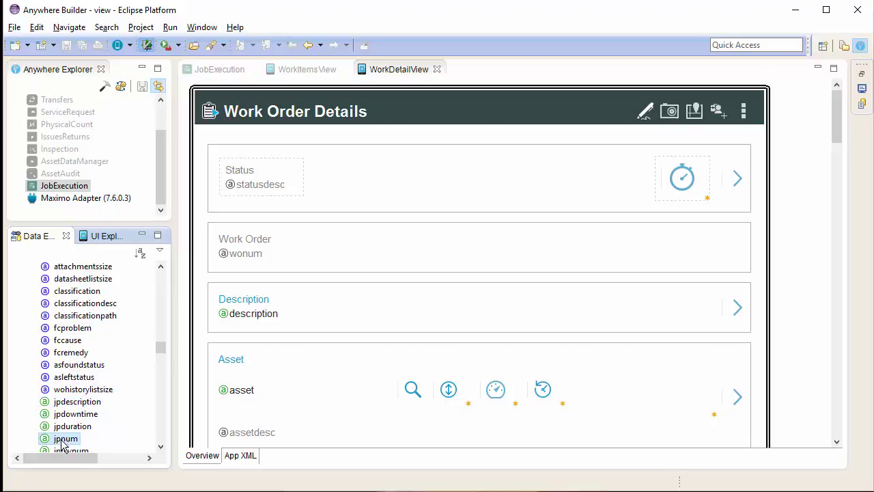
pyautogui.moveTo(57, 441); pyautogui.dragTo(277, 345)
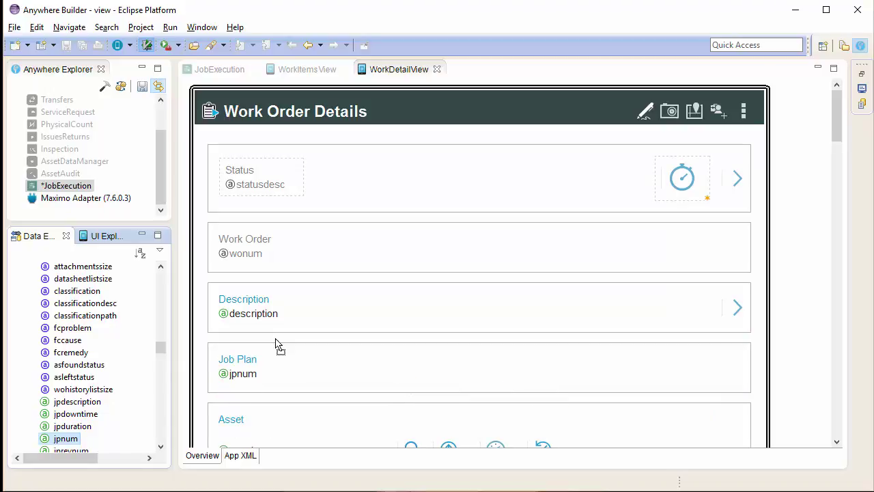
# Start an Add Lookup on the Job Plan field using the JOBPLAN Maximo object
pyautogui.rightClick(247, 360)
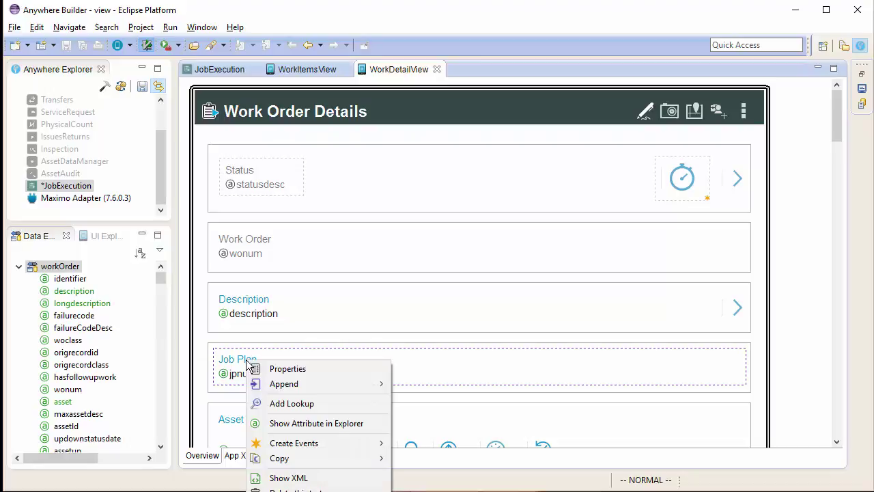
pyautogui.click(344, 404)
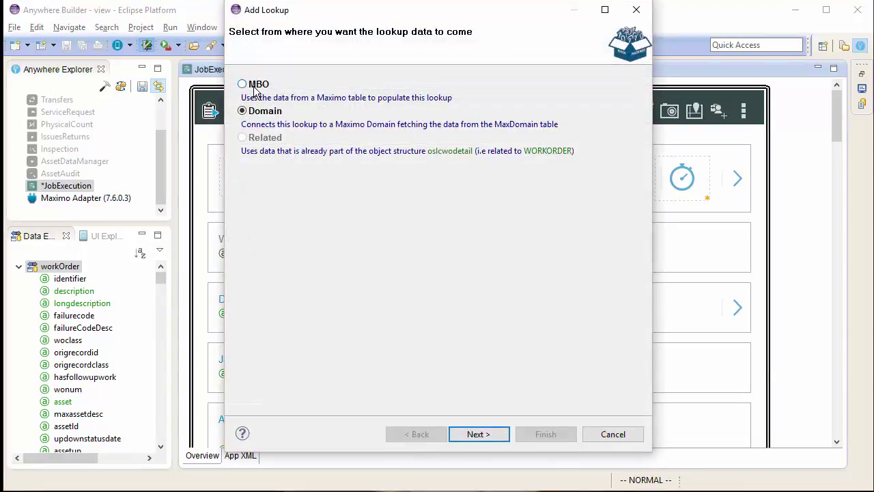
pyautogui.click(472, 439)
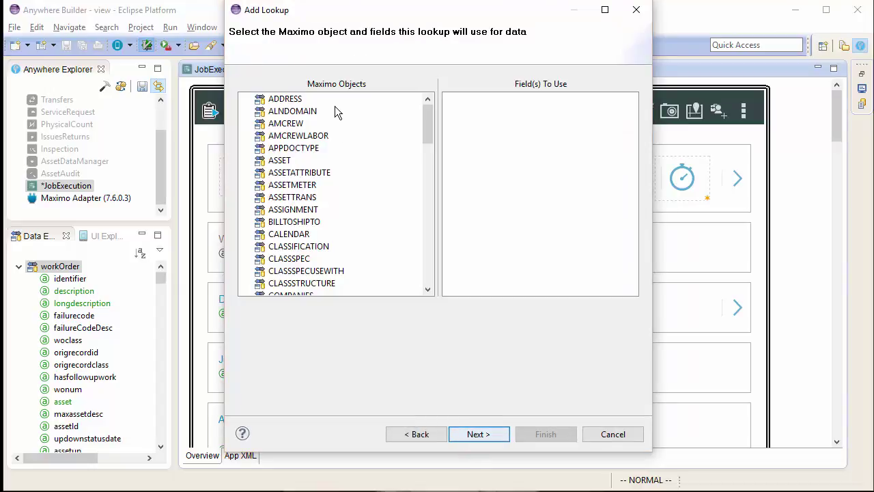
pyautogui.click(310, 116)
pyautogui.press('j')
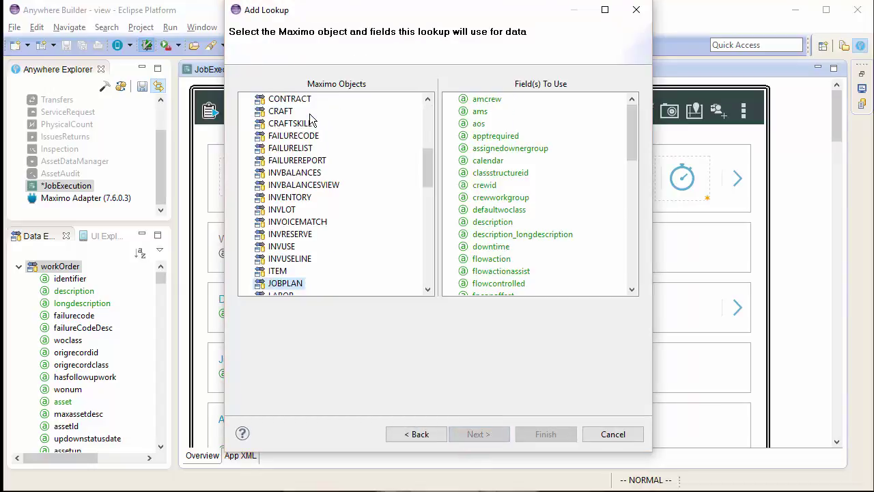
# Select description, jpnum and pluscrevnum as the lookup fields and continue
pyautogui.click(509, 225)
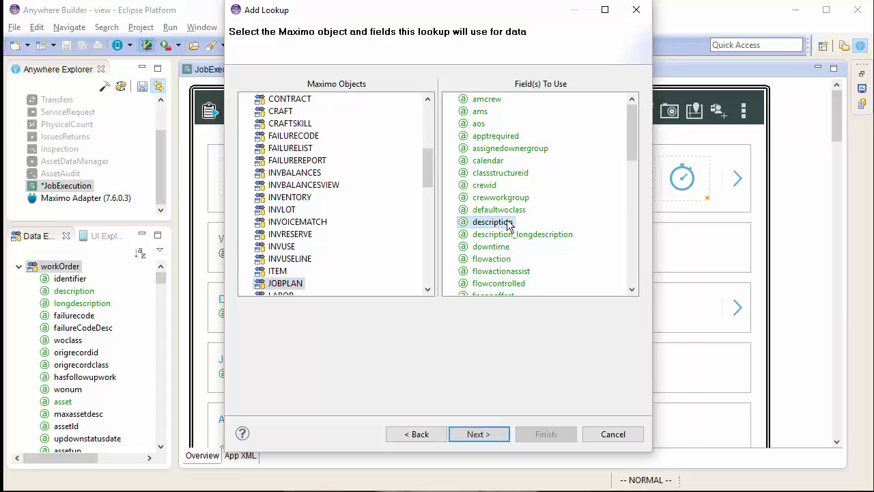
pyautogui.scroll(-2, 509, 225)
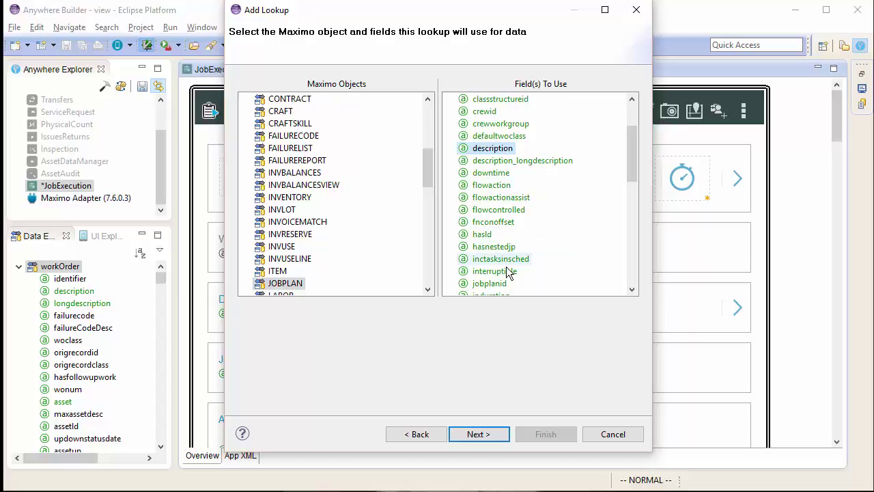
pyautogui.scroll(-1, 507, 263)
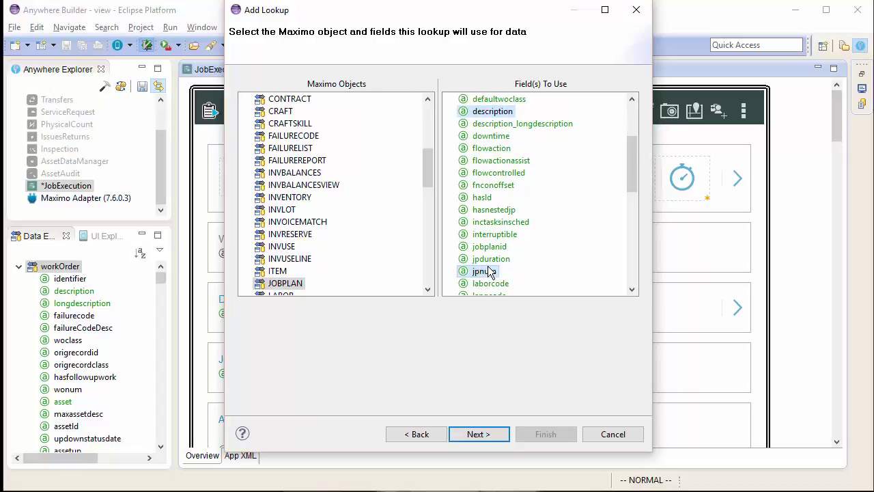
pyautogui.click(489, 272)
pyautogui.scroll(-1, 489, 272)
pyautogui.scroll(-3, 489, 272)
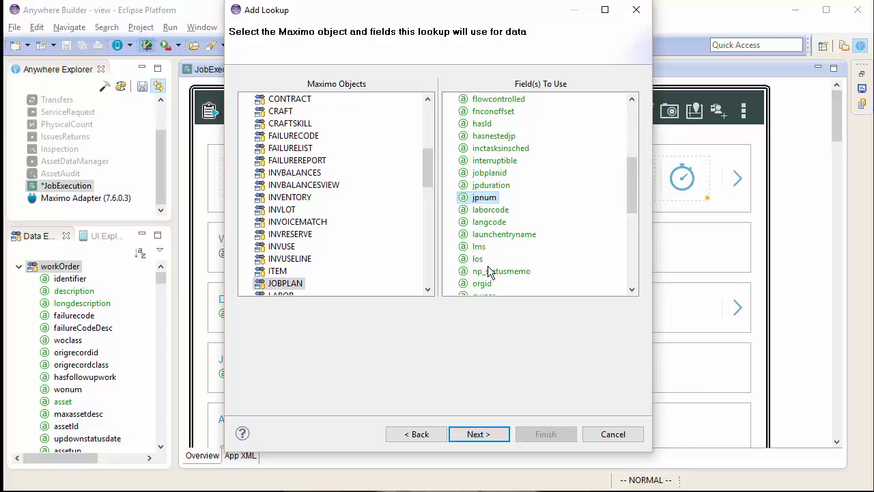
pyautogui.scroll(-1, 489, 272)
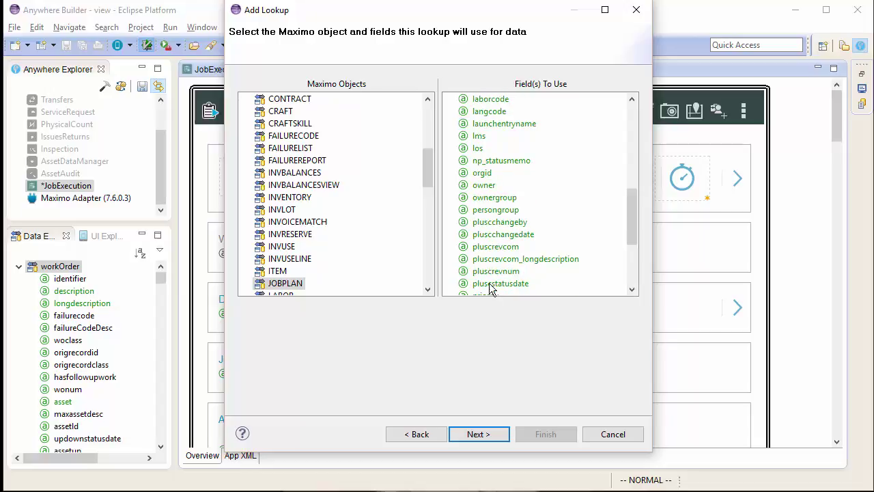
pyautogui.click(489, 274)
pyautogui.click(481, 435)
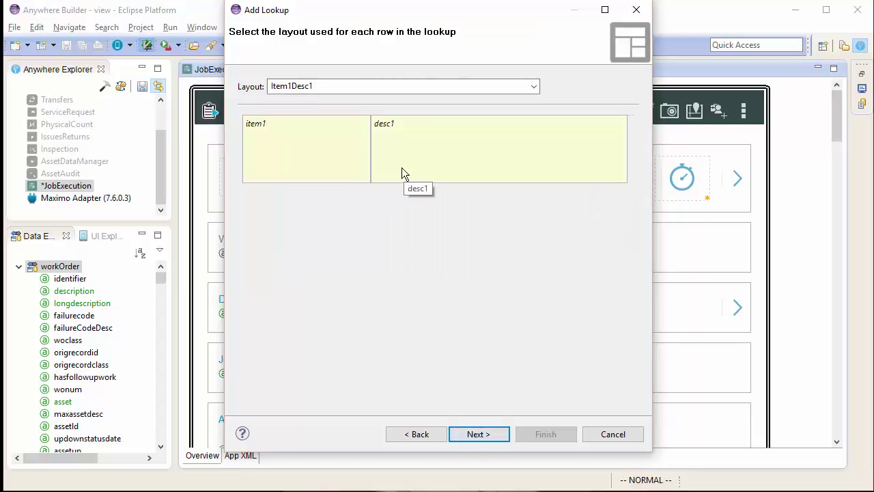
# Choose the Item1Desc1 row layout for the lookup, after trying Item1Button1 and Item2
pyautogui.click(534, 86)
pyautogui.click(441, 123)
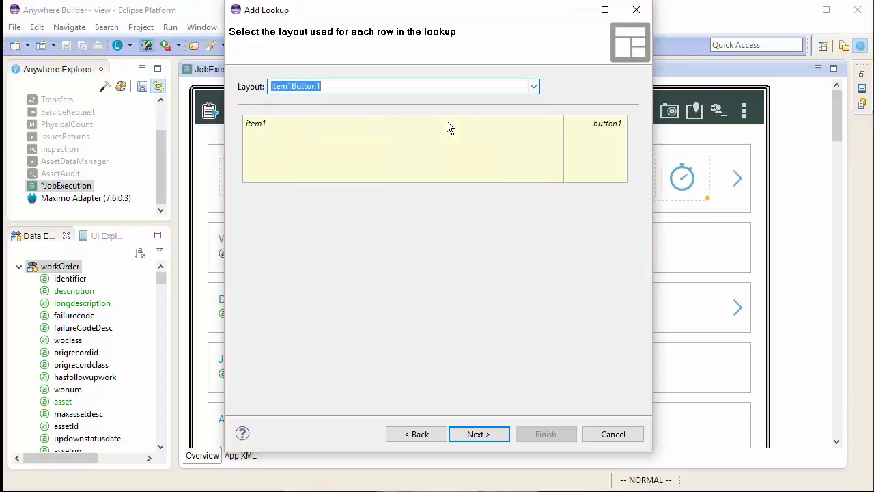
pyautogui.click(537, 88)
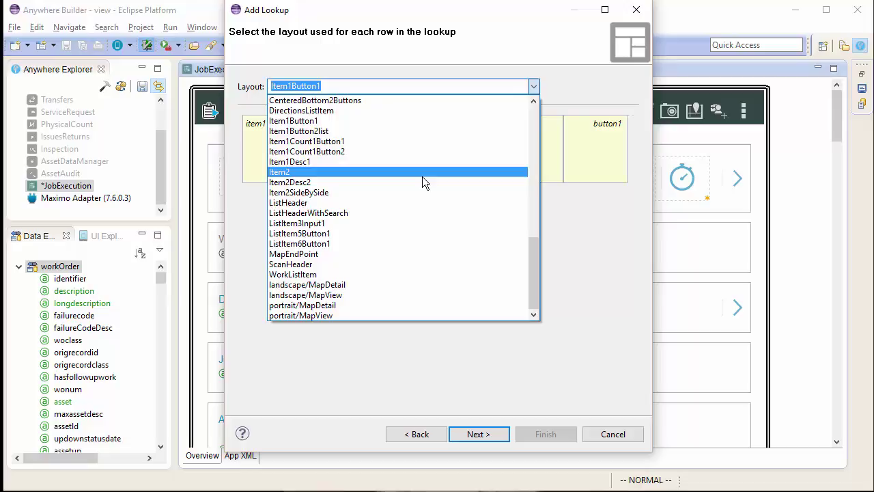
pyautogui.click(422, 172)
pyautogui.click(533, 86)
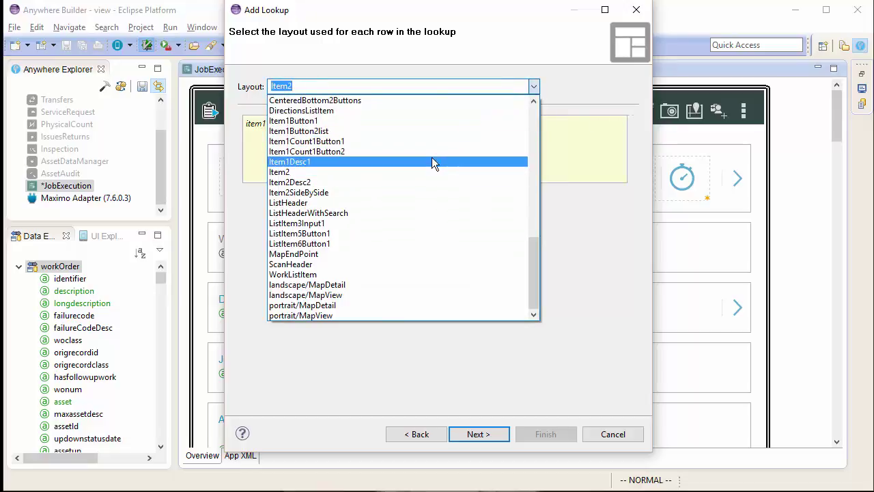
pyautogui.click(432, 161)
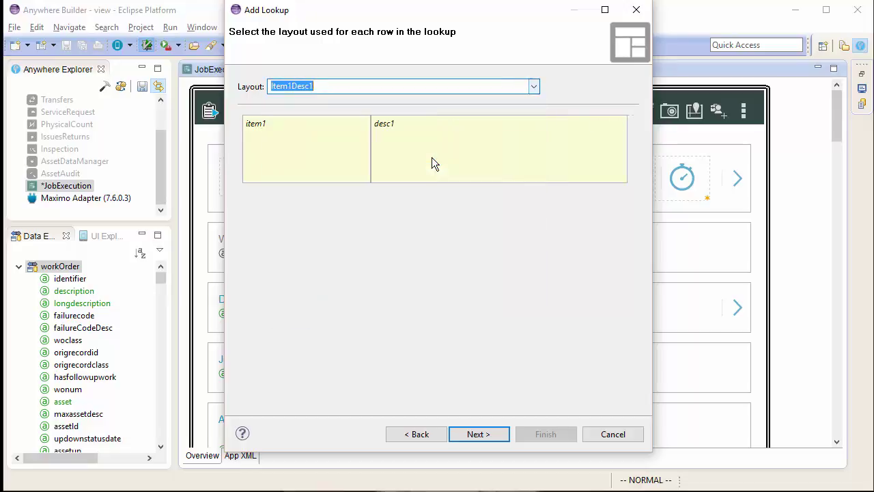
pyautogui.click(500, 440)
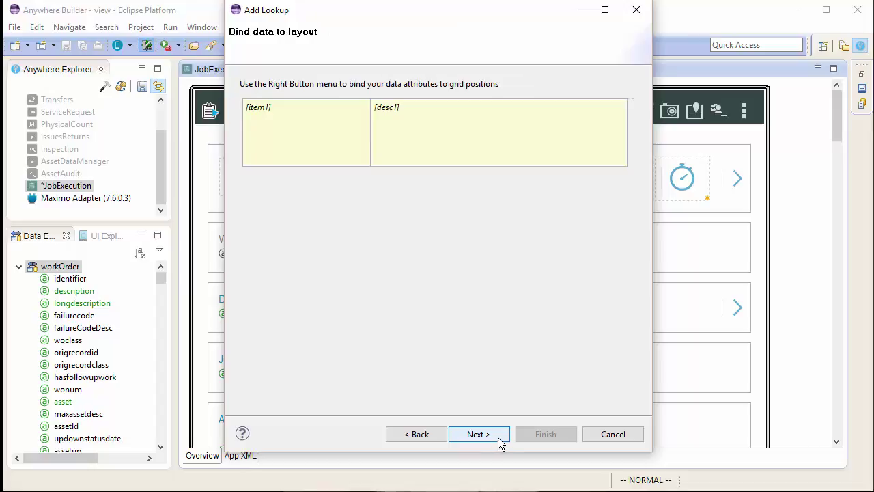
# Bind jpnum to the item1 cell and description to the desc1 cell
pyautogui.rightClick(296, 134)
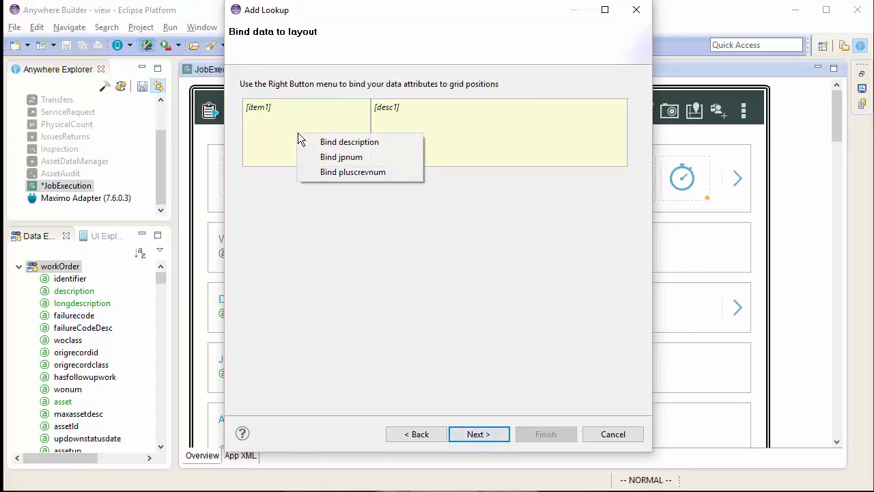
pyautogui.click(339, 157)
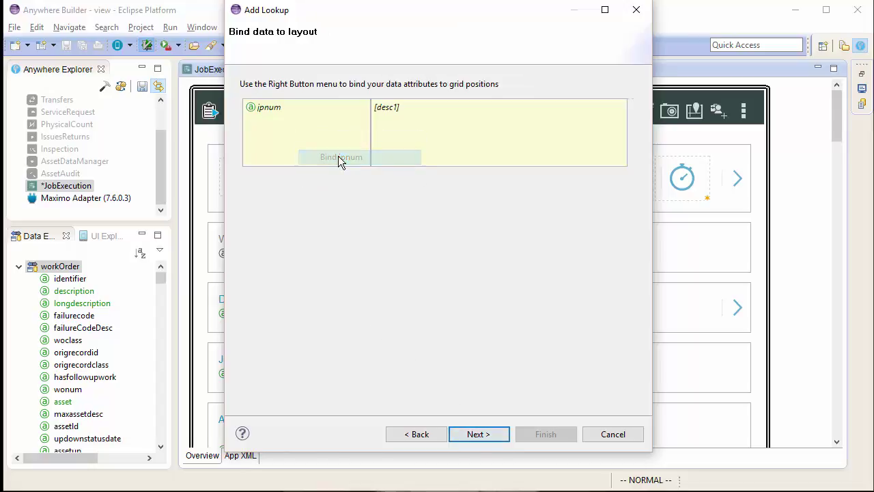
pyautogui.rightClick(463, 145)
pyautogui.click(491, 149)
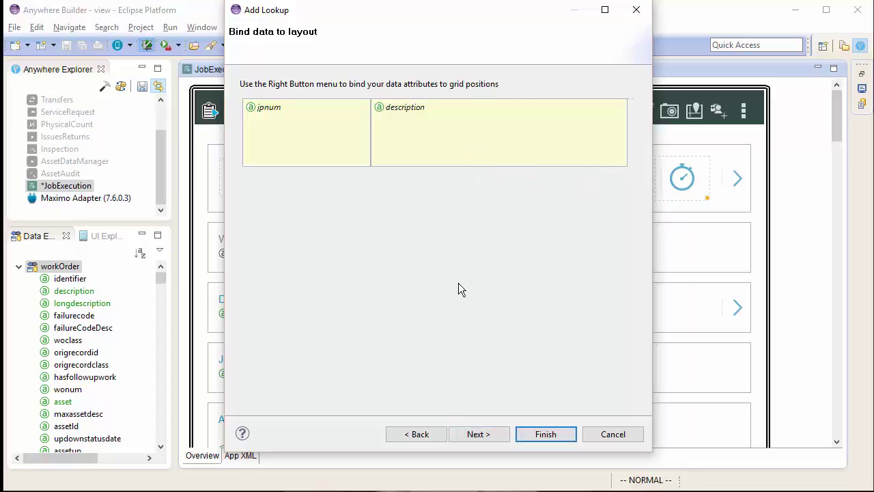
# Label the lookup 'Select Job Plan', keep jpnum as the return attribute, and finish Lookupjpnum
pyautogui.click(473, 435)
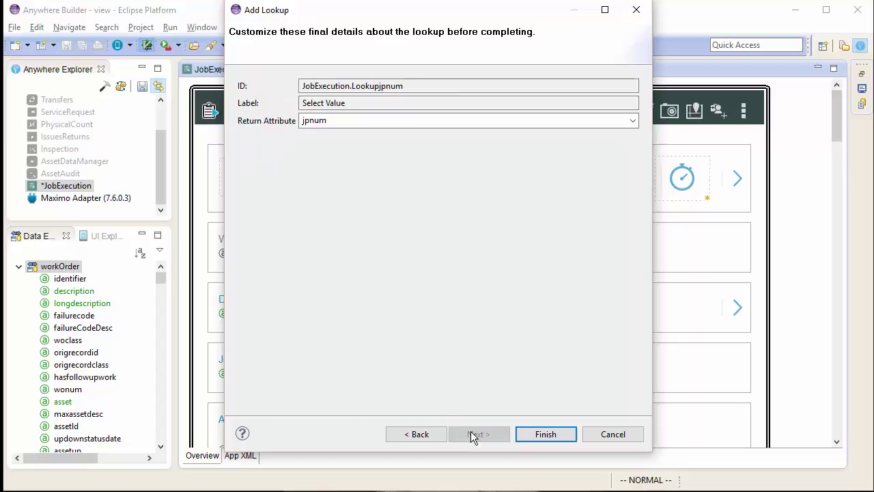
pyautogui.click(369, 104)
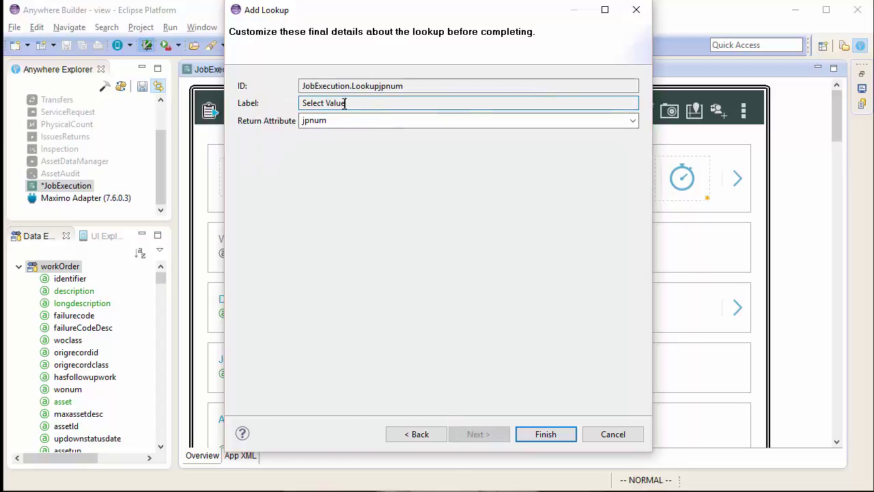
pyautogui.moveTo(326, 103); pyautogui.dragTo(364, 104)
pyautogui.write('Job Plan')
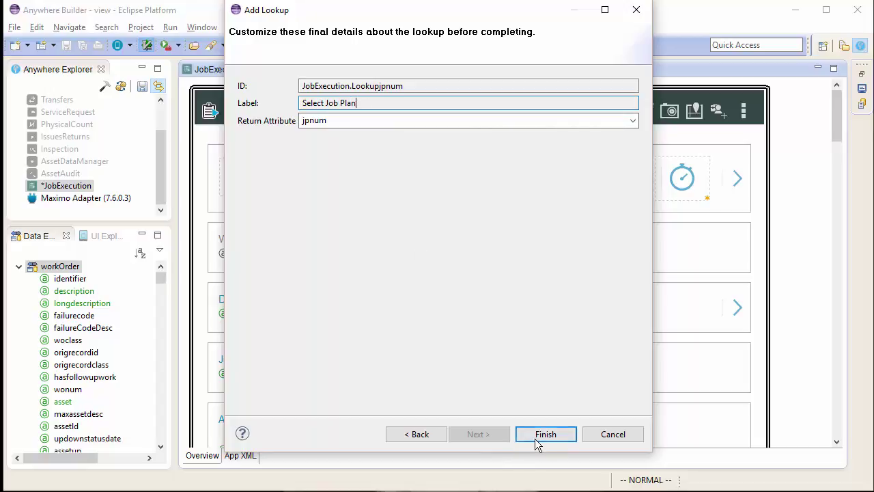
pyautogui.press('Tab')
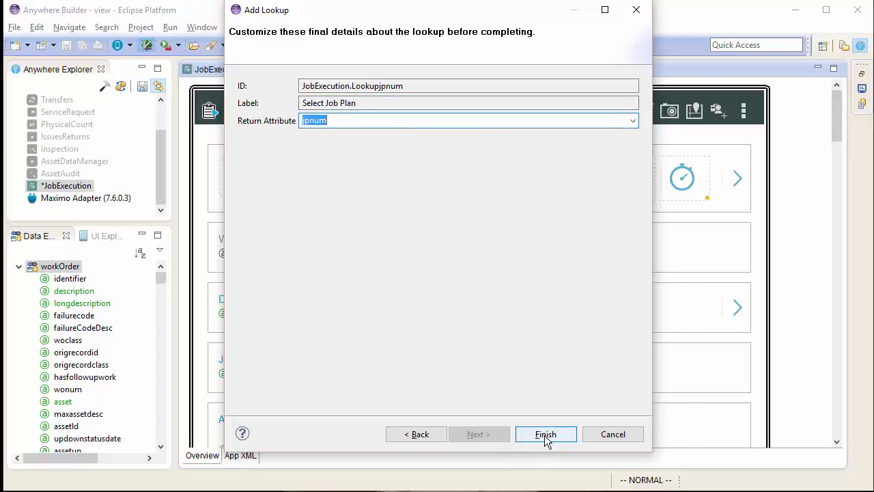
pyautogui.click(547, 434)
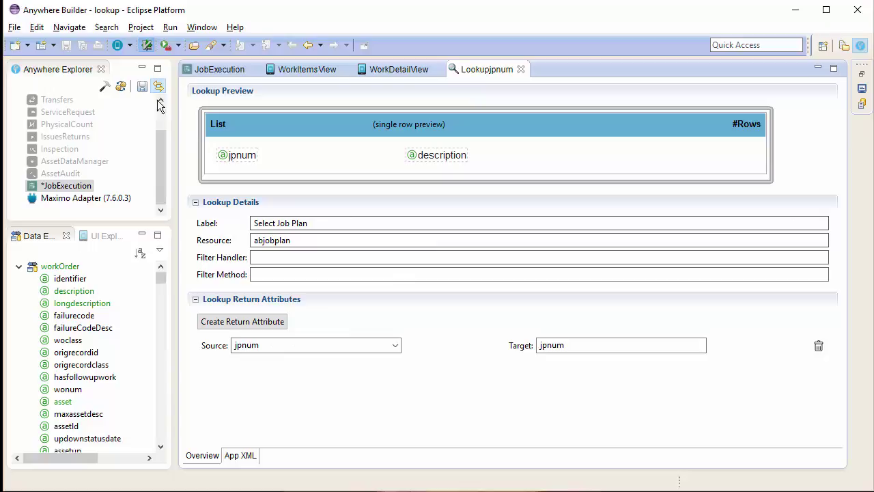
# Save JobExecution, close Lookupjpnum, and reopen it from the Job Plan field's magnifier
pyautogui.click(141, 86)
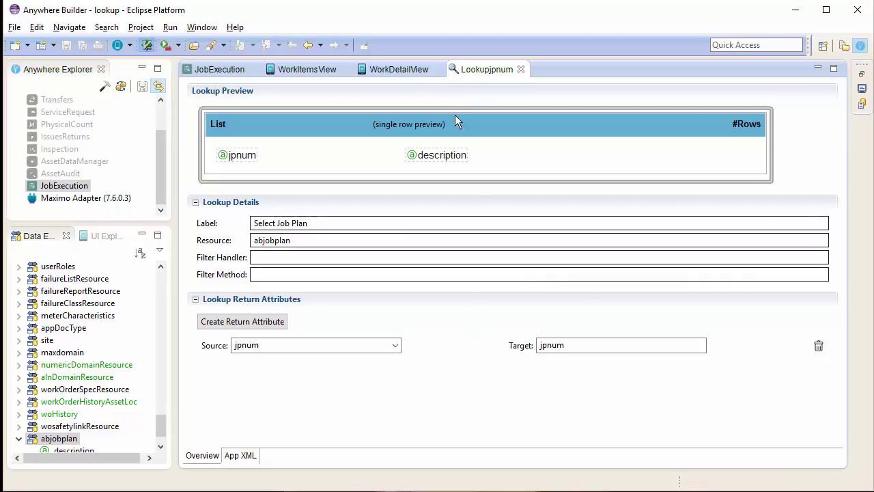
pyautogui.click(521, 70)
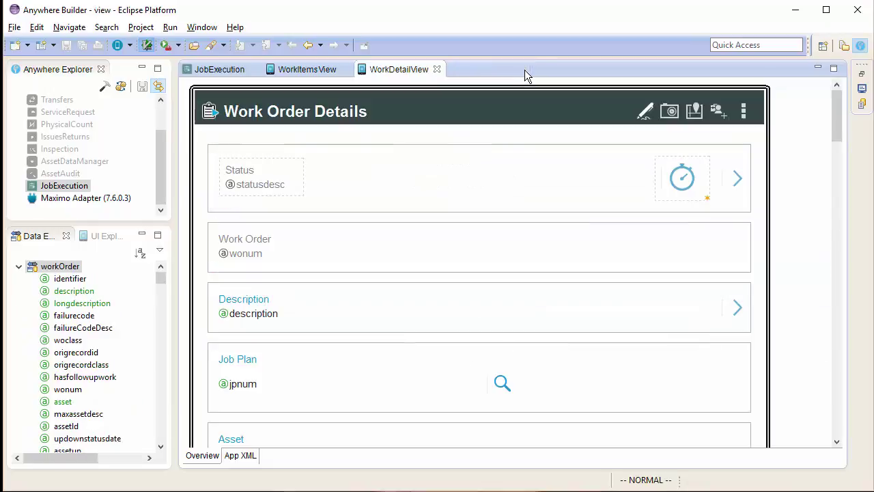
pyautogui.click(502, 383)
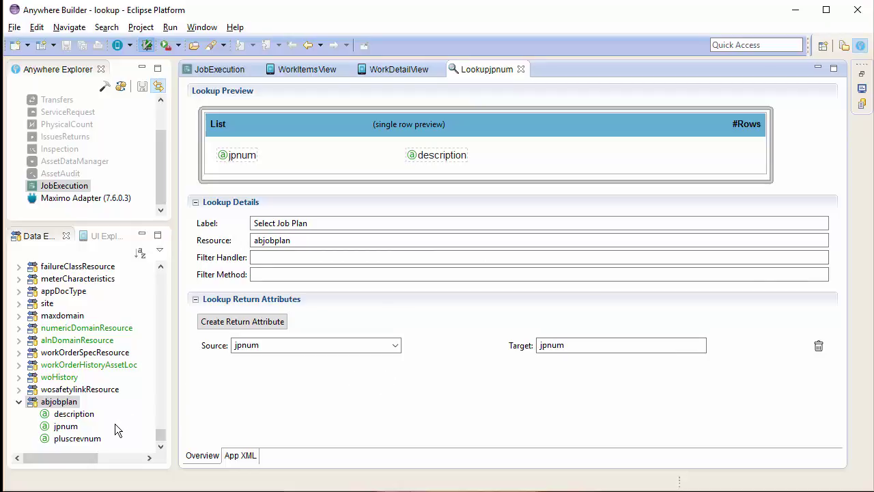
# Add pluscrevnum to the lookup list and a second return attribute sourced from pluscrevnum
pyautogui.click(68, 439)
pyautogui.moveTo(62, 441)
pyautogui.mouseDown()
pyautogui.moveTo(272, 241)
pyautogui.moveTo(264, 164)
pyautogui.moveTo(230, 166)
pyautogui.moveTo(239, 151)
pyautogui.moveTo(264, 165)
pyautogui.mouseUp()
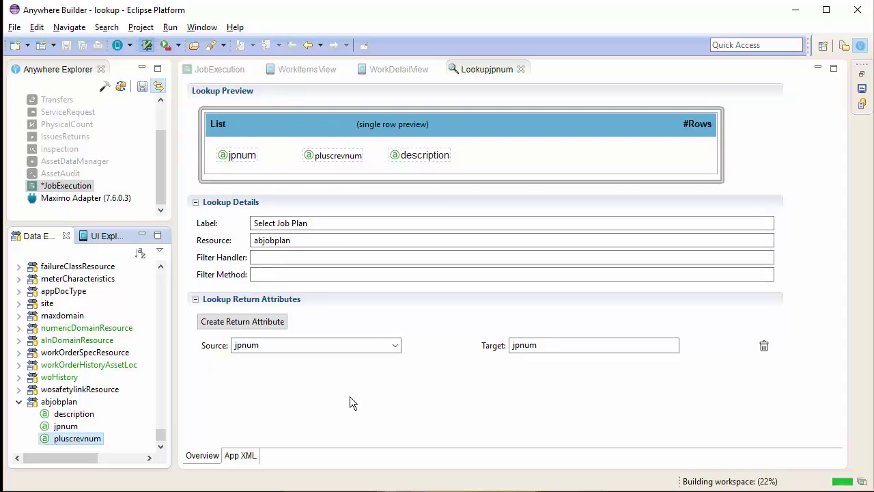
pyautogui.click(255, 323)
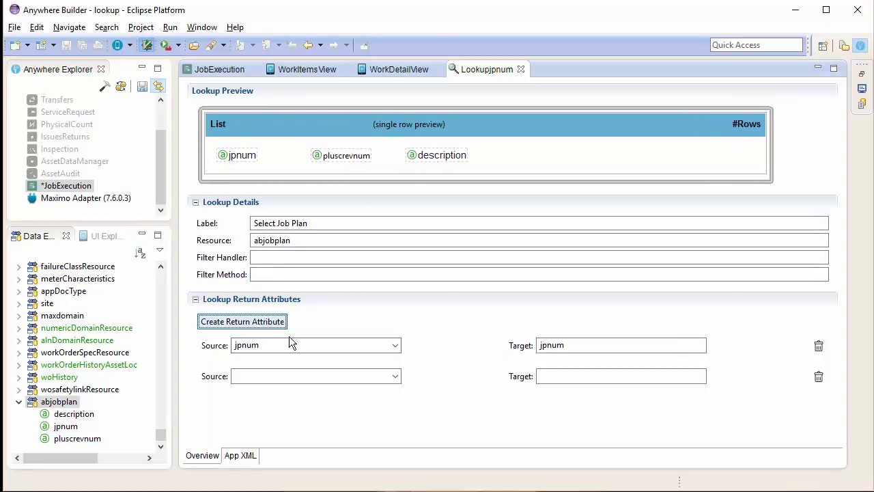
pyautogui.click(398, 375)
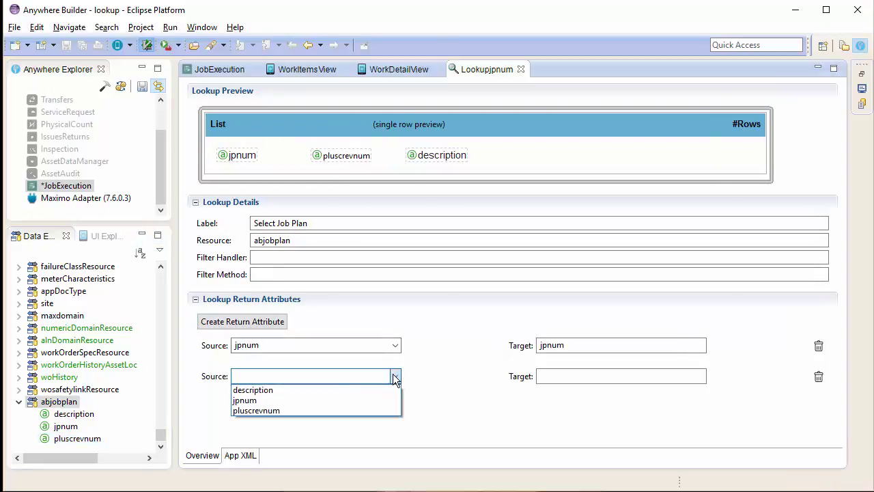
pyautogui.click(320, 412)
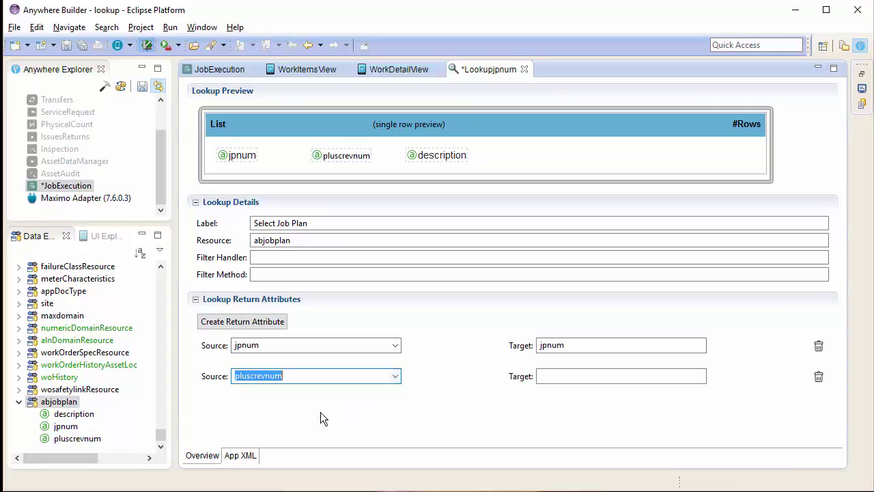
# Set the return target to jprevnum and save the lookup and the JobExecution project
pyautogui.click(637, 374)
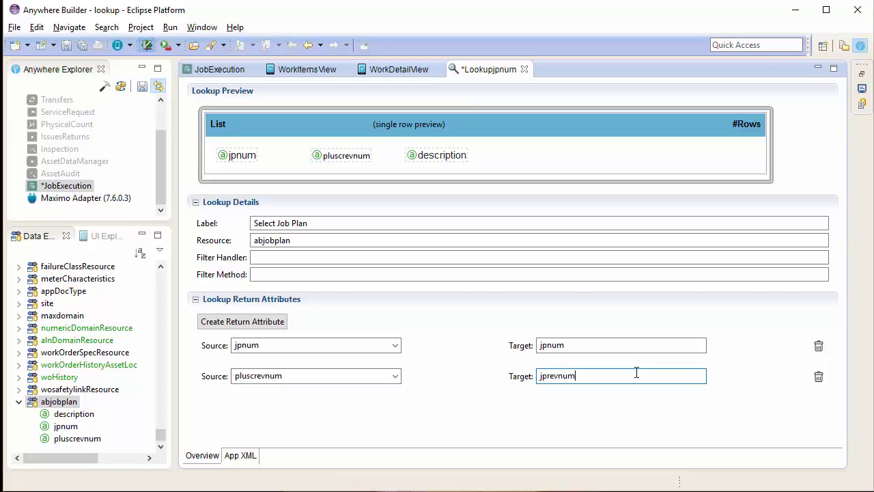
pyautogui.click(562, 316)
pyautogui.hotkey('ctrl', 's')
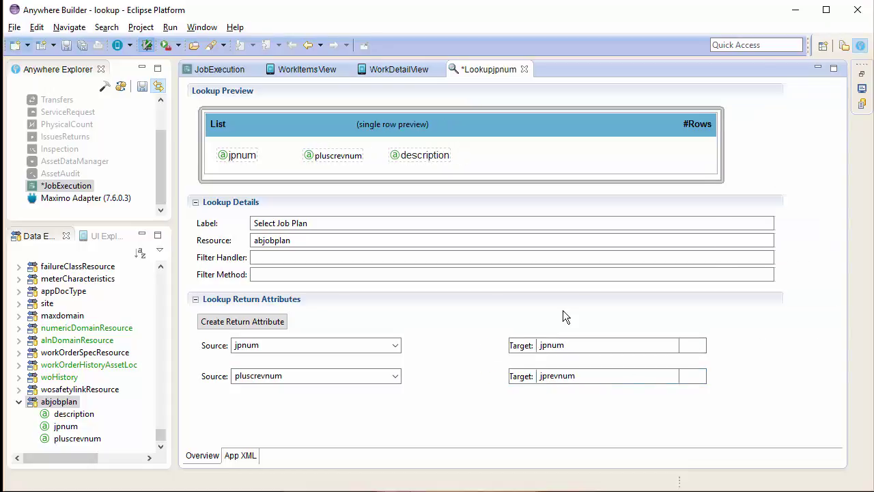
pyautogui.click(142, 86)
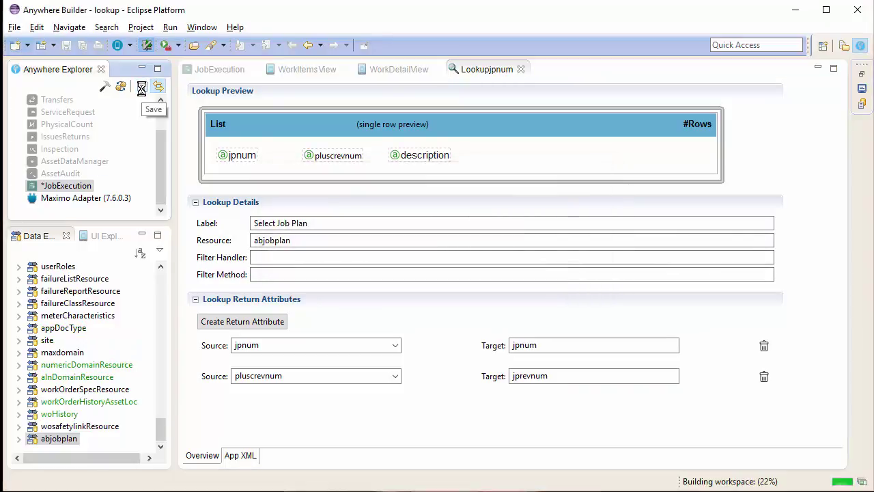
# Close the Lookupjpnum, WorkDetailView and WorkItemsView editors and launch the JobExecution preview
pyautogui.click(520, 69)
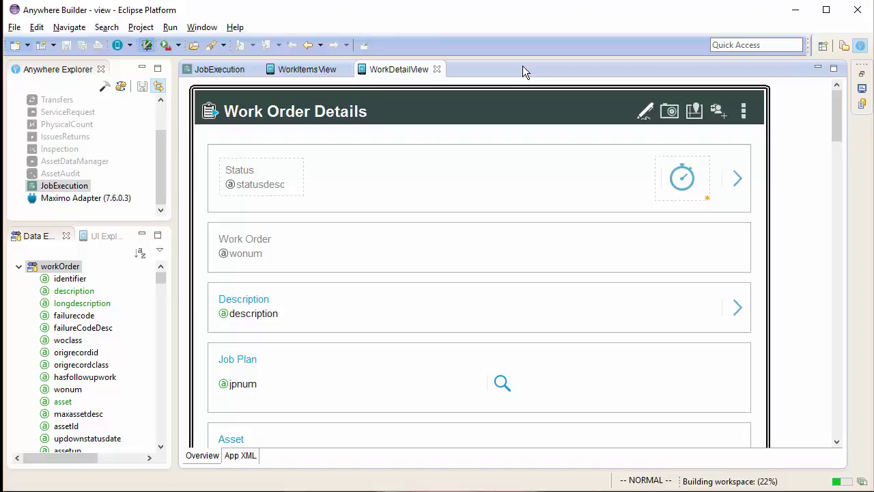
pyautogui.click(433, 69)
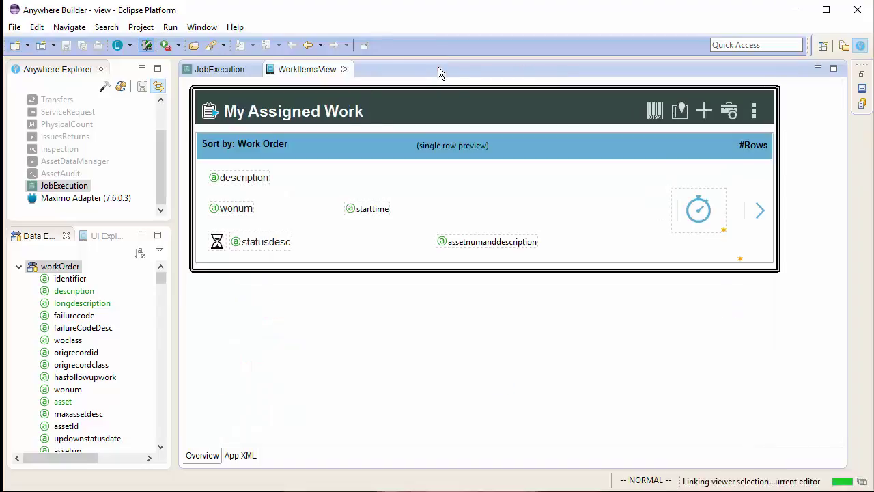
pyautogui.click(344, 69)
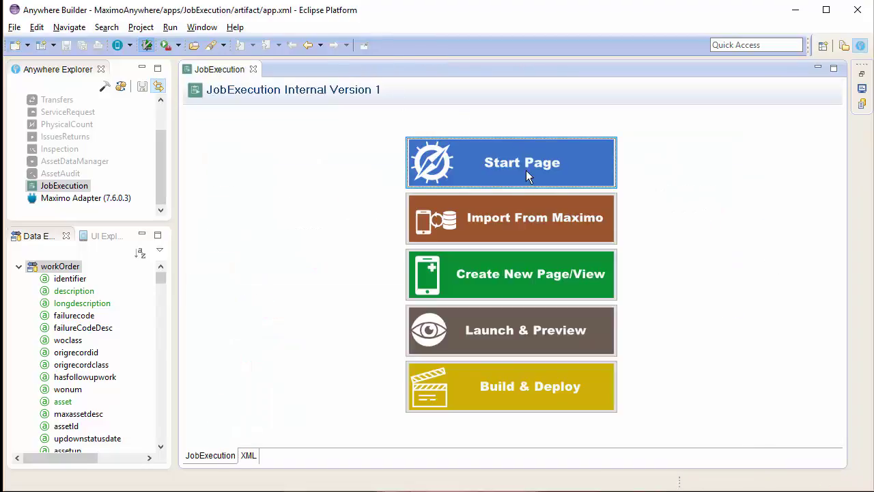
pyautogui.click(535, 330)
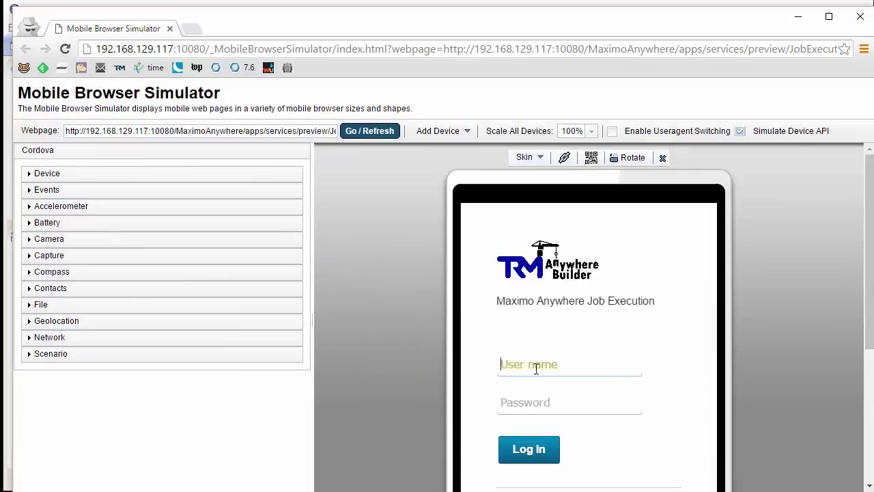
# Log in to Job Execution with the user's credentials and reach the assigned work list
pyautogui.write('wi')
pyautogui.write('wil')
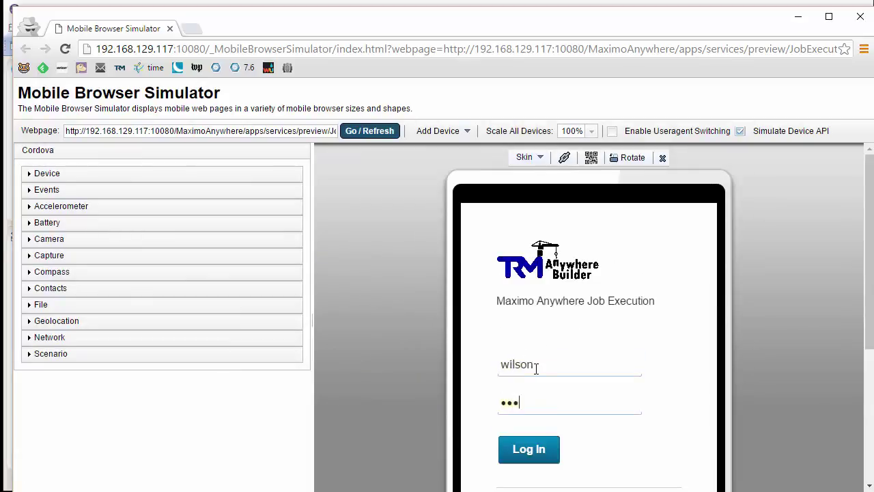
pyautogui.press('Return')
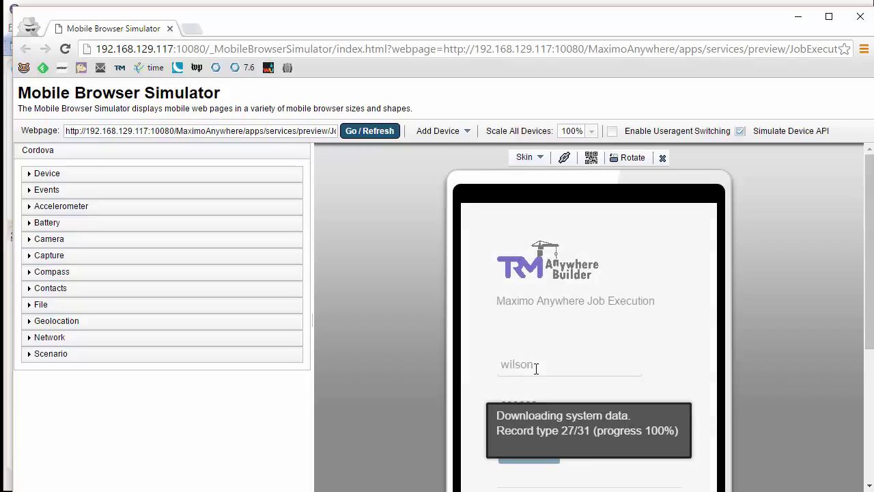
pyautogui.scroll(-1, 594, 417)
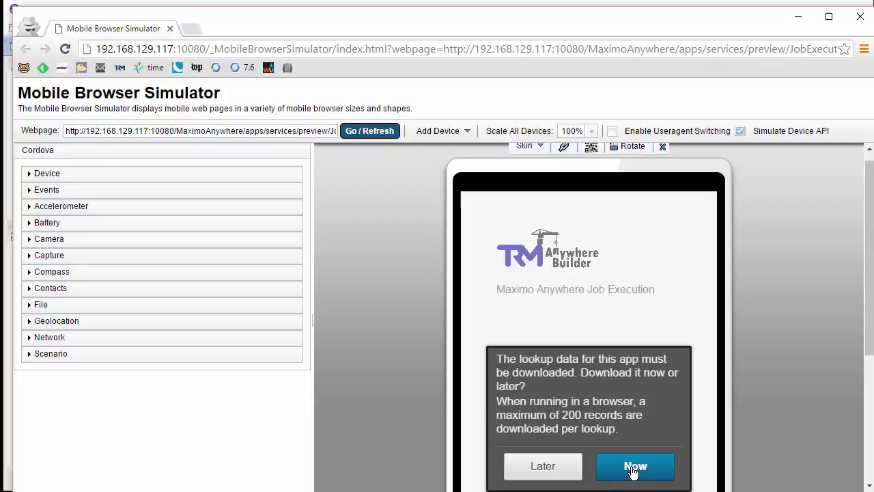
# Download lookup data, rotate to landscape, set work order 1106's Job Plan to JPCAL101, return
pyautogui.click(634, 465)
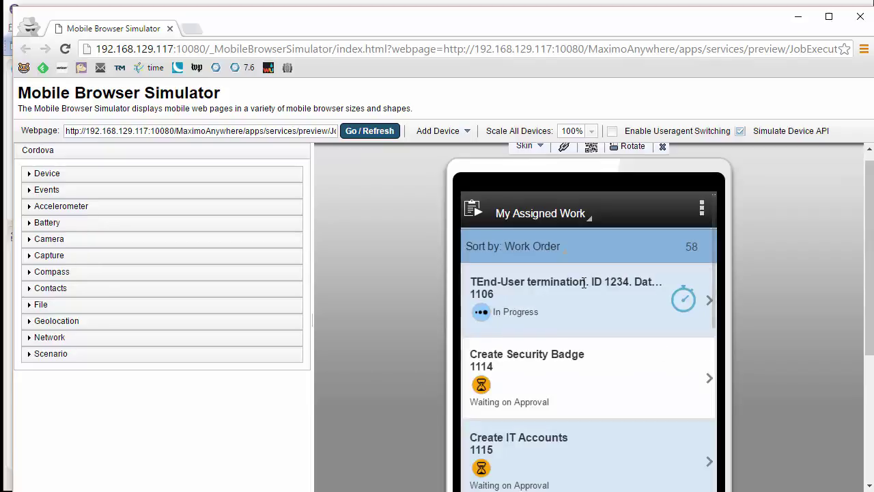
pyautogui.click(618, 149)
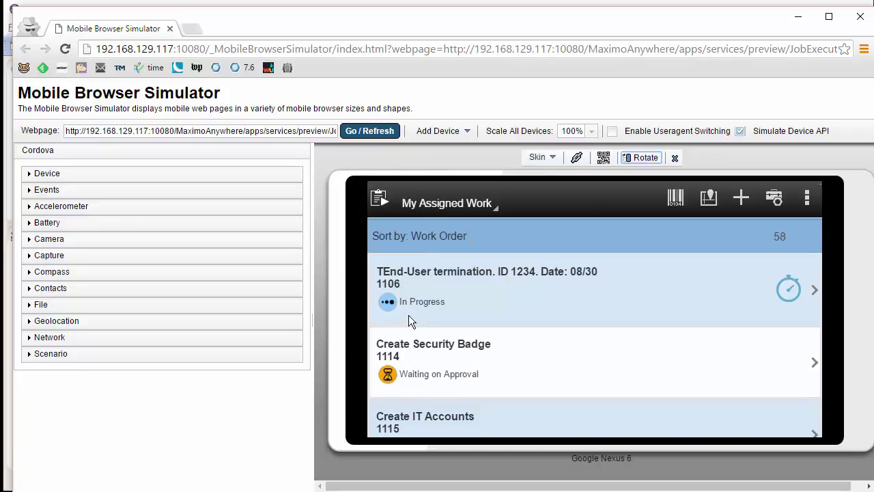
pyautogui.click(515, 293)
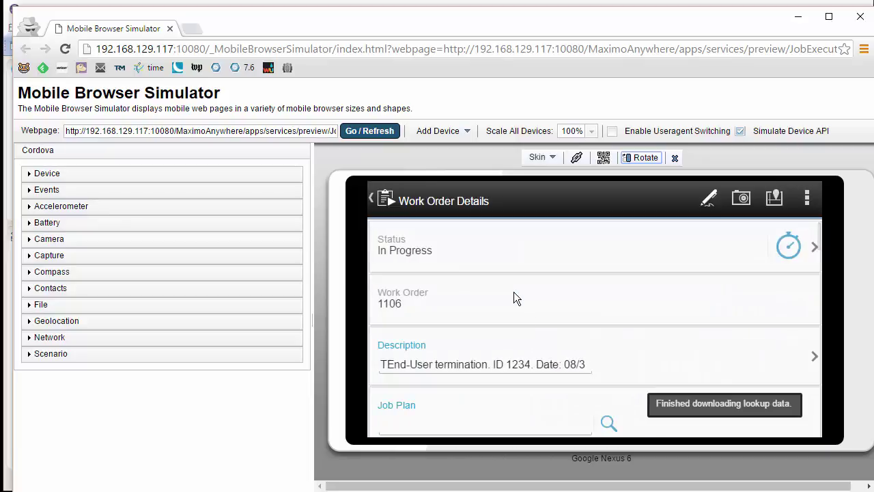
pyautogui.moveTo(547, 321); pyautogui.dragTo(543, 250)
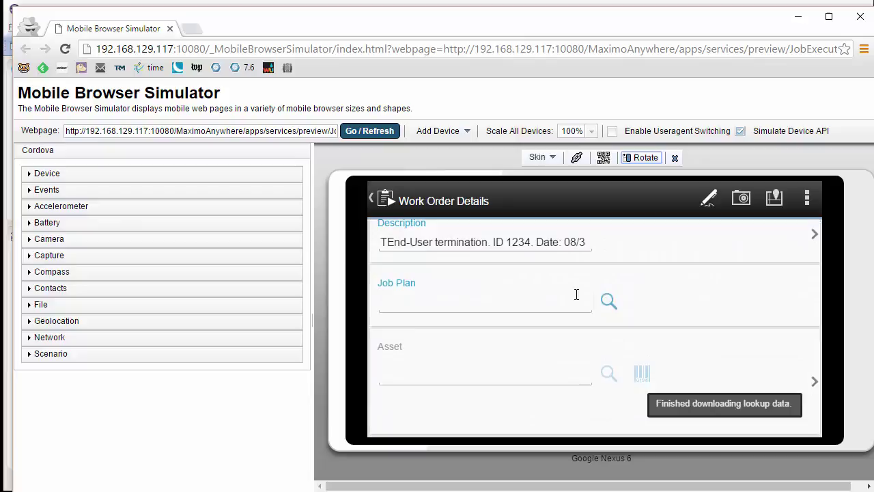
pyautogui.click(607, 300)
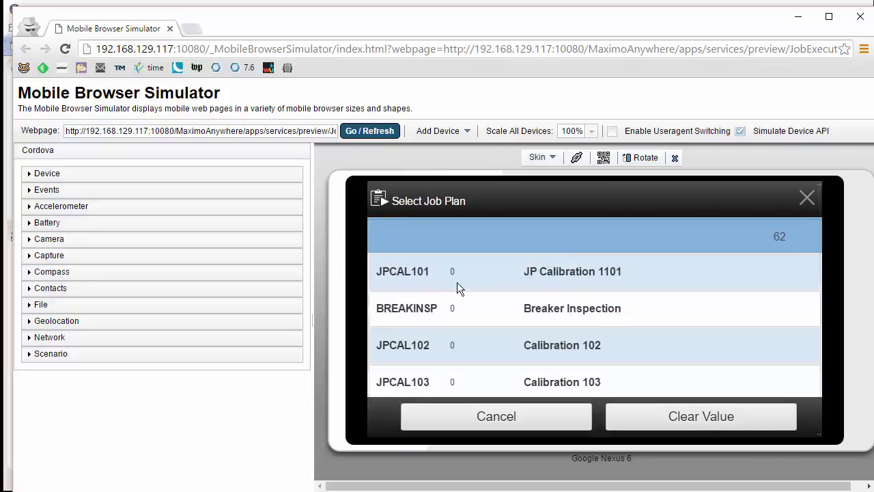
pyautogui.click(415, 273)
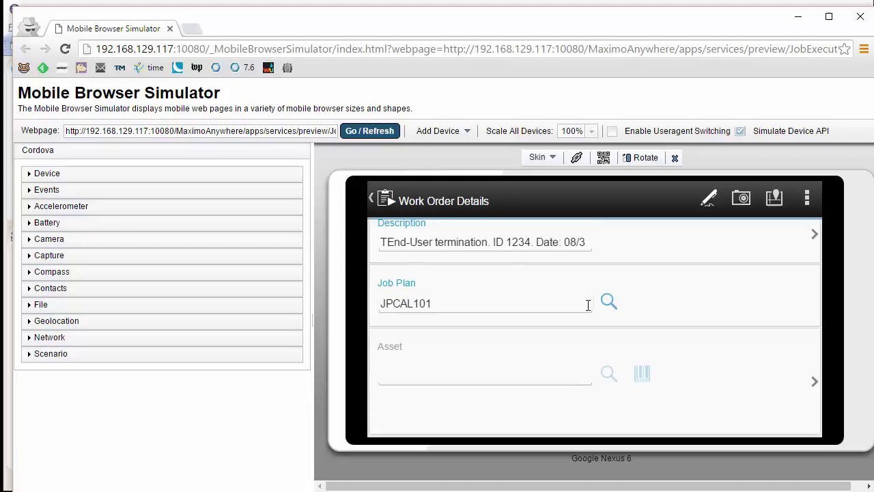
pyautogui.click(382, 199)
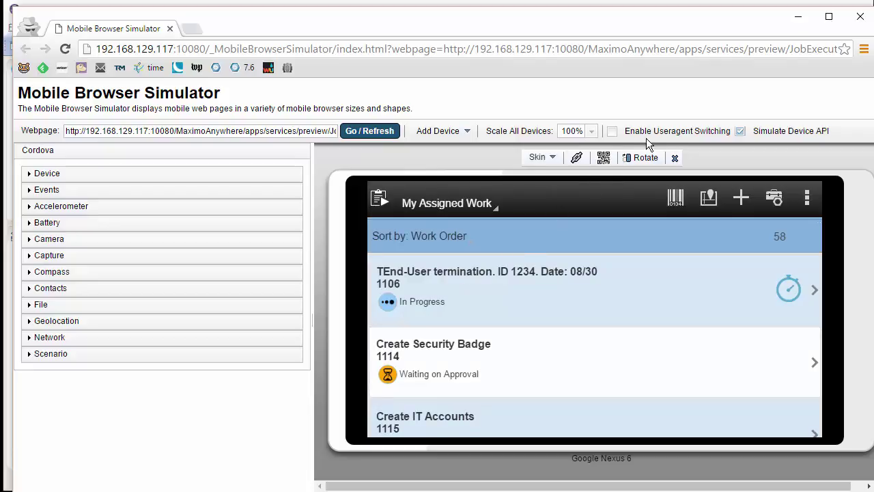
# Close the simulator and console output, then reopen JobExecution's Work Order Details view
pyautogui.click(860, 17)
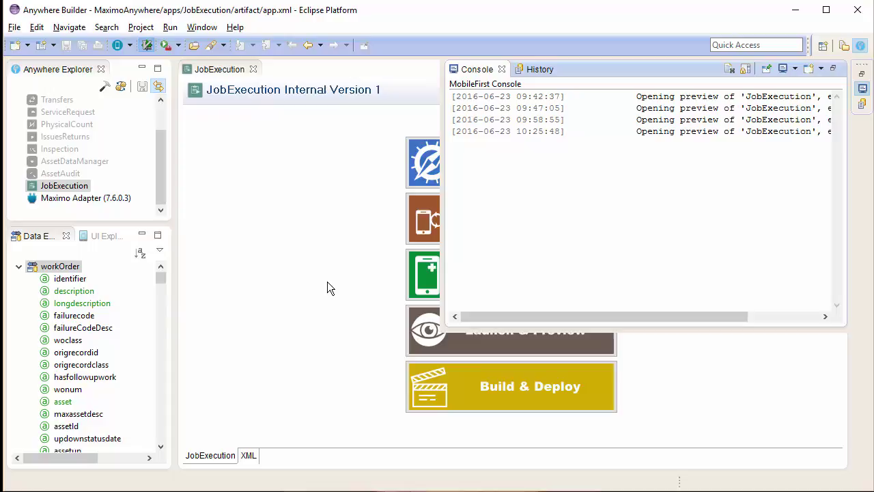
pyautogui.click(327, 282)
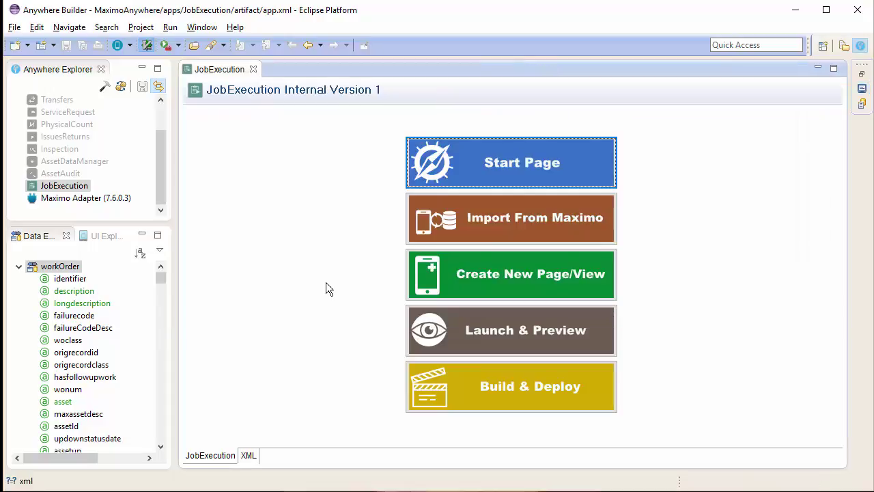
pyautogui.click(452, 172)
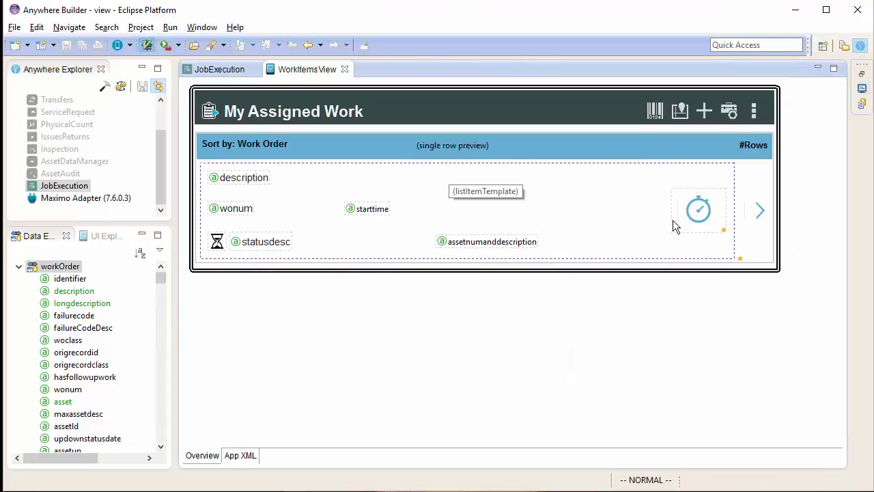
pyautogui.click(756, 216)
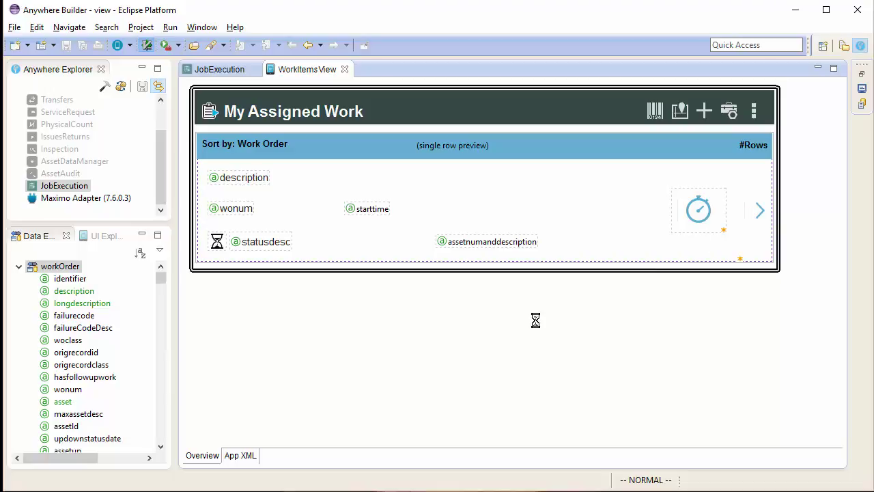
# Scroll down to the Priority field and open its context menu
pyautogui.scroll(-10, 513, 350)
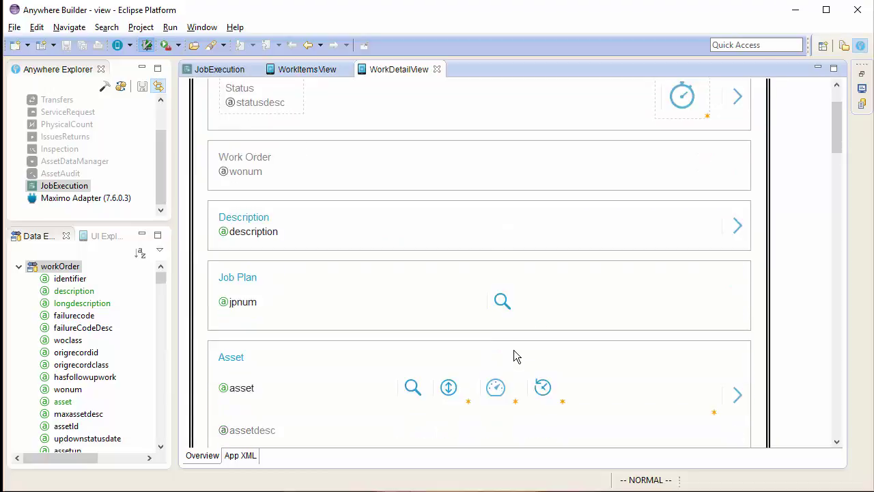
pyautogui.scroll(-15, 513, 351)
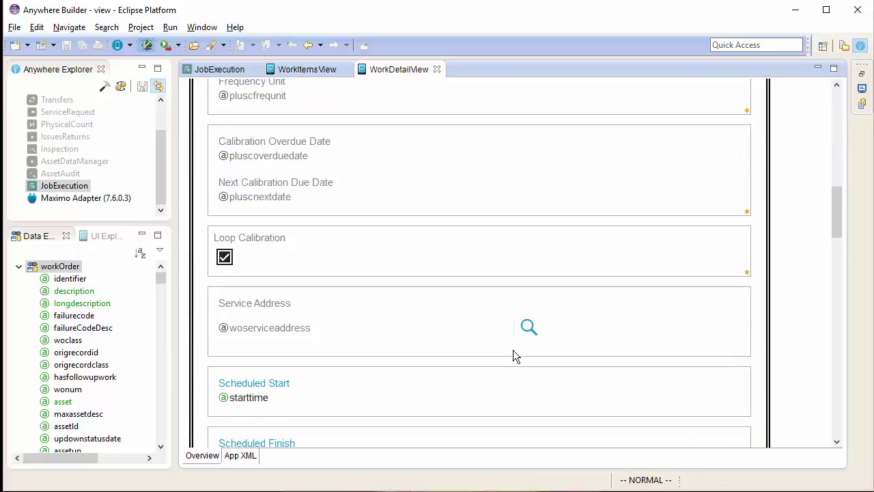
pyautogui.scroll(-3, 509, 354)
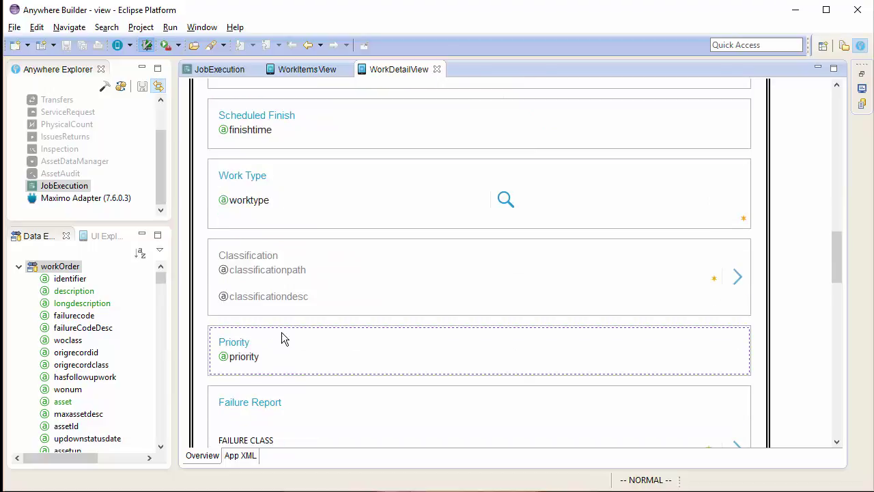
pyautogui.rightClick(239, 357)
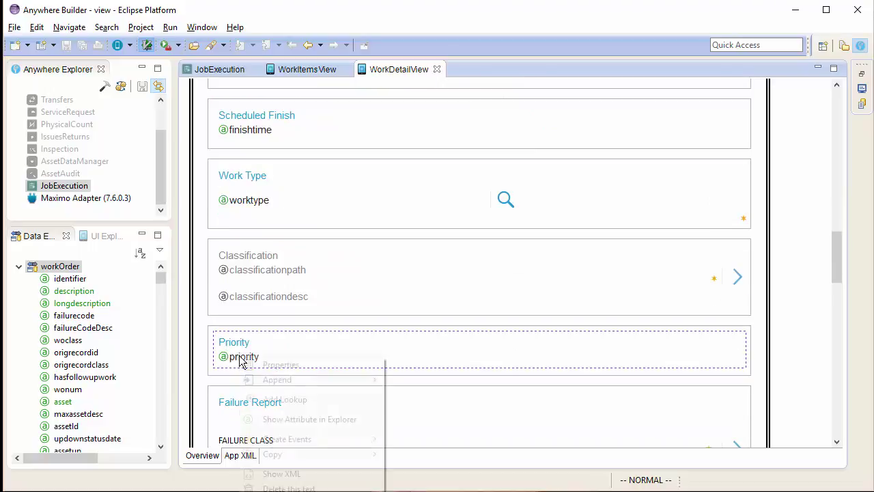
# Add a domain lookup to the Priority field using the numeric TICKETPRIORITY domain
pyautogui.click(291, 402)
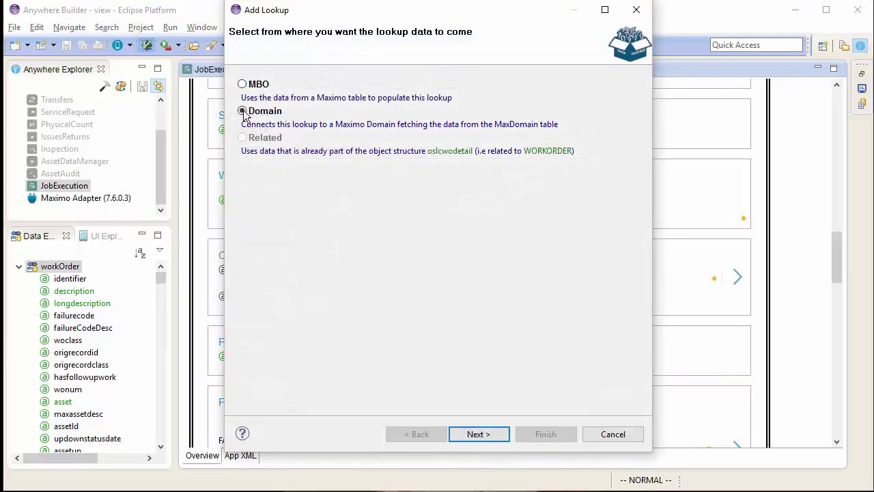
pyautogui.click(479, 434)
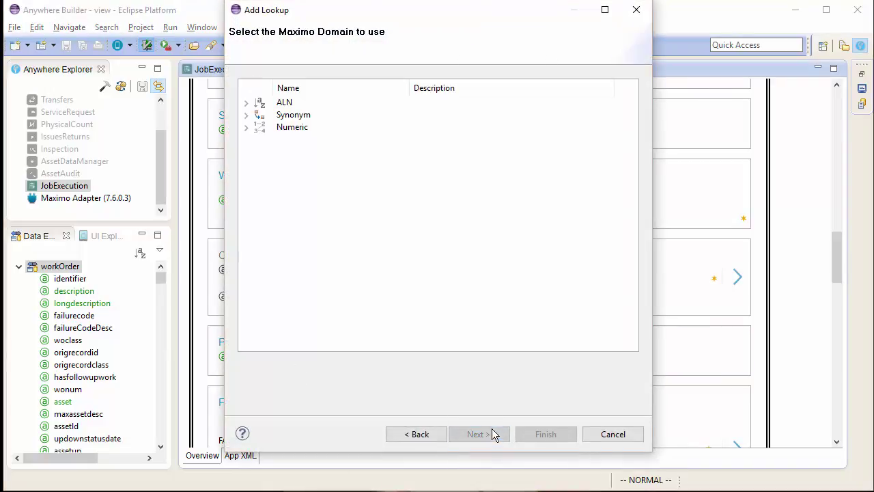
pyautogui.click(248, 128)
pyautogui.click(296, 131)
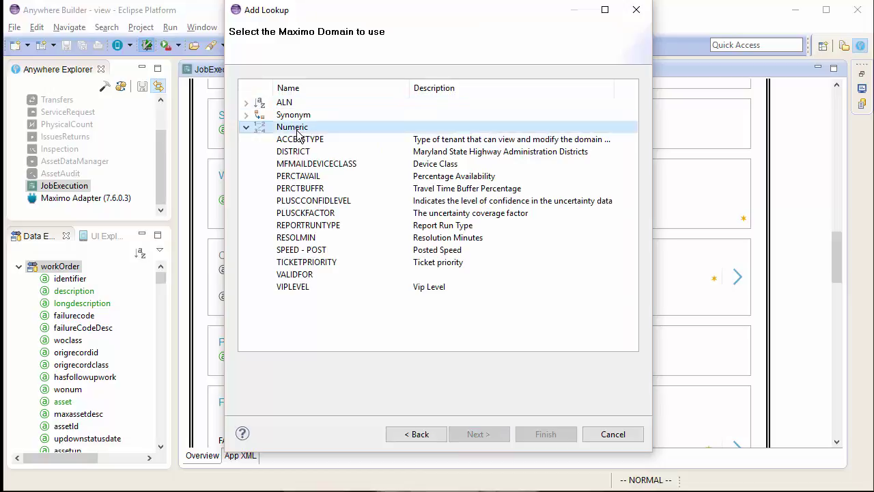
pyautogui.click(306, 266)
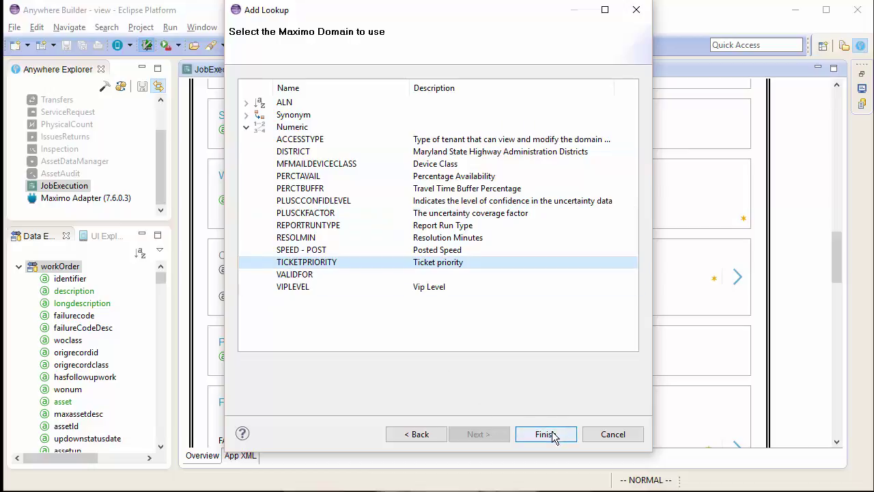
pyautogui.click(553, 436)
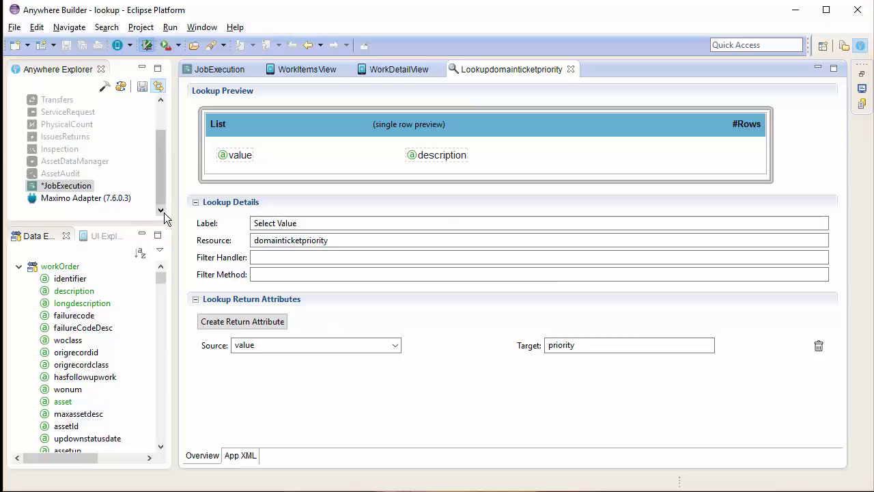
# Save JobExecution and close the Lookupdomainticketpriority, WorkDetailView and WorkItemsView editors
pyautogui.click(142, 86)
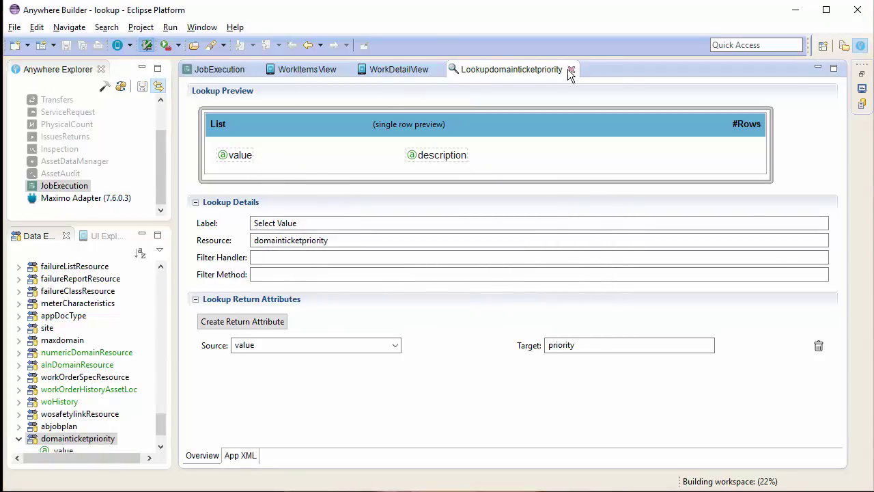
pyautogui.click(570, 69)
pyautogui.click(476, 198)
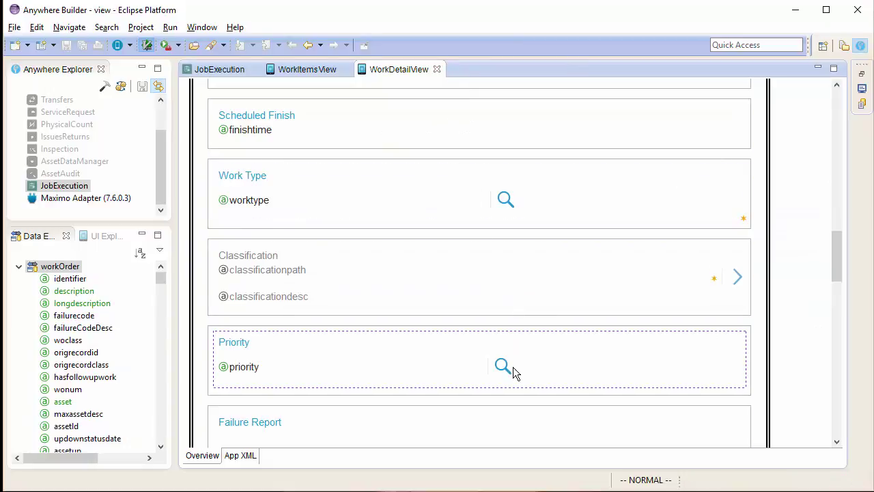
pyautogui.press('Up')
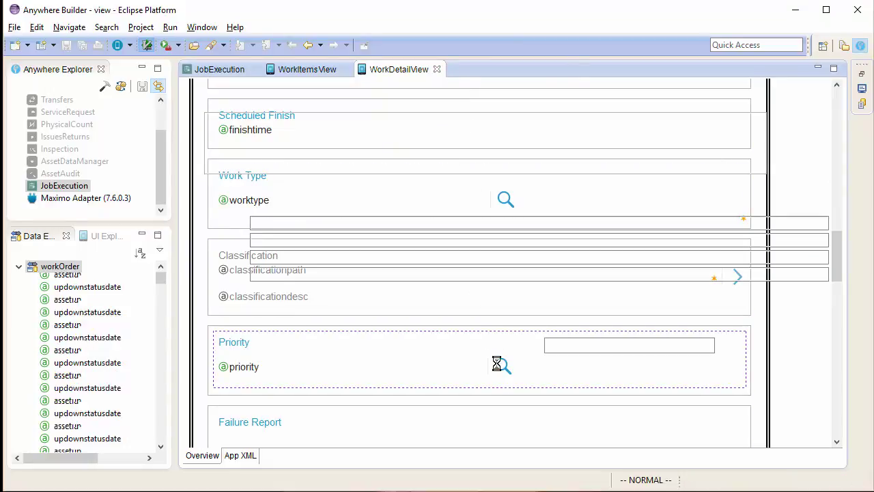
pyautogui.click(571, 71)
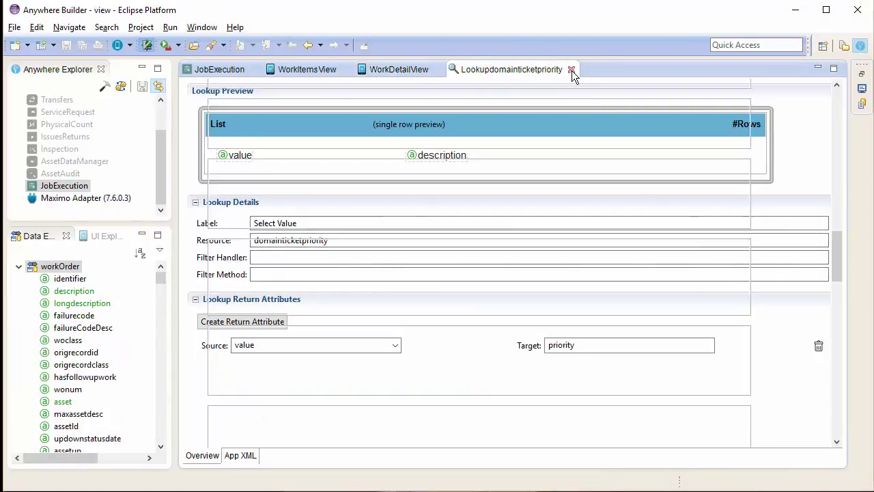
pyautogui.click(438, 70)
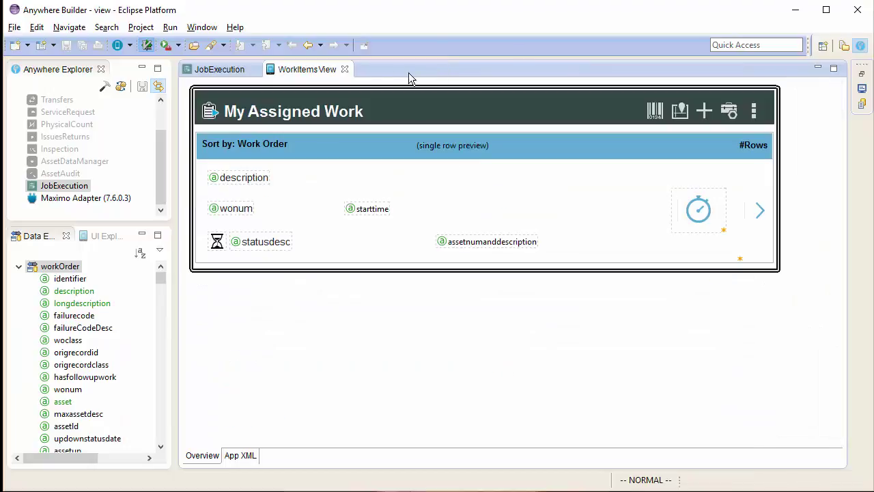
pyautogui.click(345, 70)
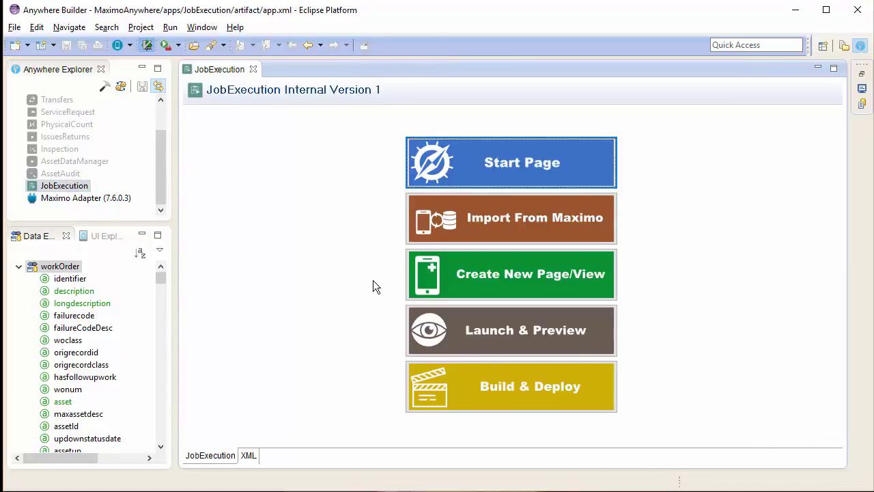
# Launch & Preview the rebuilt JobExecution app in the Mobile Browser Simulator
pyautogui.click(500, 342)
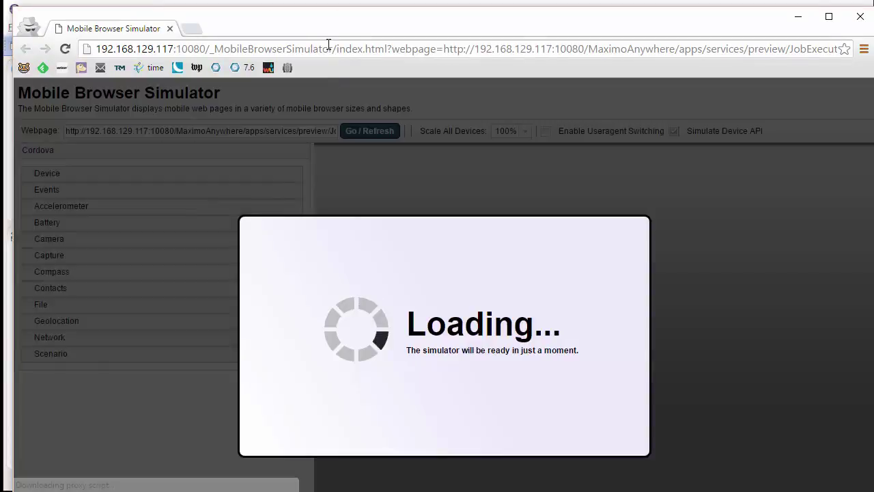
pyautogui.moveTo(332, 14); pyautogui.dragTo(327, 10)
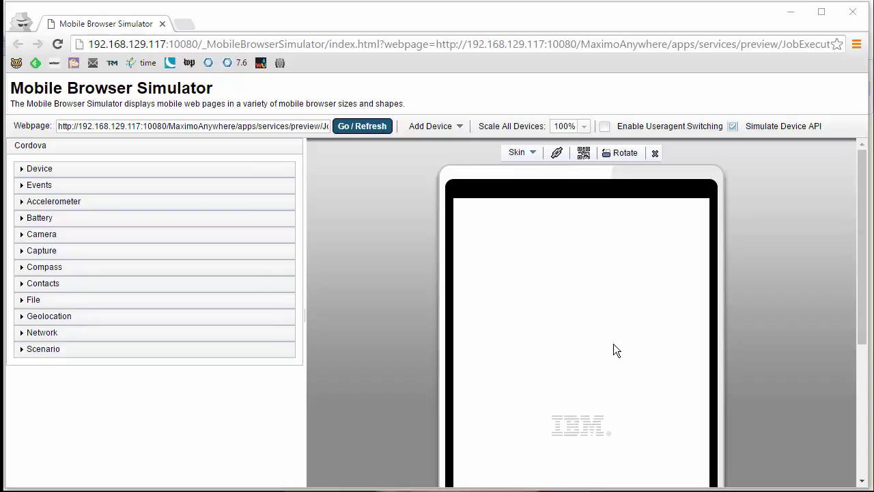
# Log in to the JobExecution preview with the user name and password
pyautogui.click(550, 358)
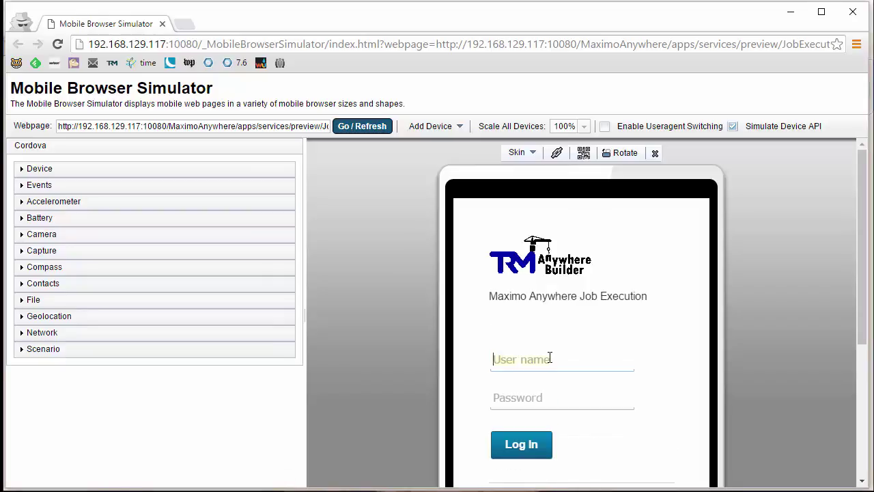
pyautogui.write('wilson')
pyautogui.press('Tab')
pyautogui.write('wilson')
pyautogui.press('Return')
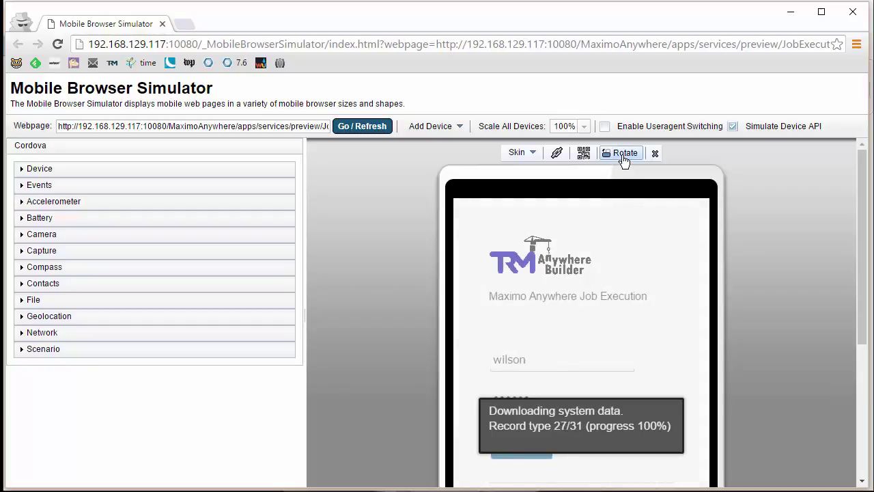
# Download the lookup data, rotate the device to landscape and open work order 1106
pyautogui.scroll(-1, 635, 447)
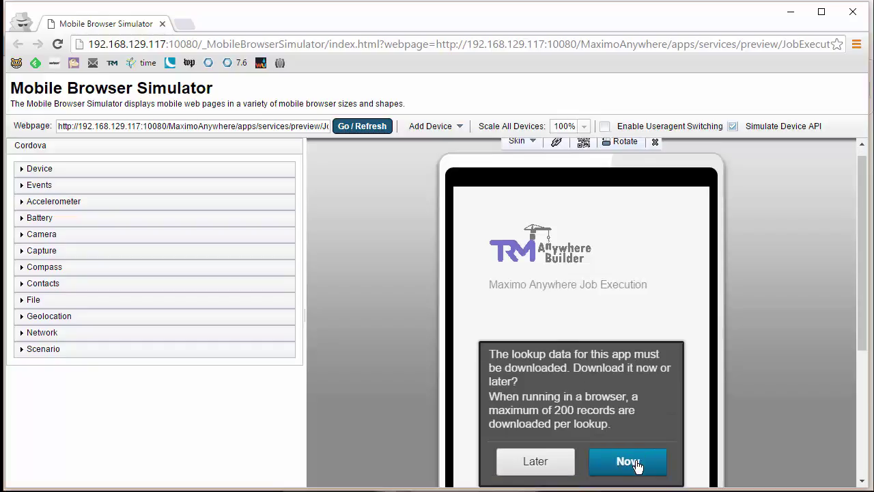
pyautogui.click(627, 461)
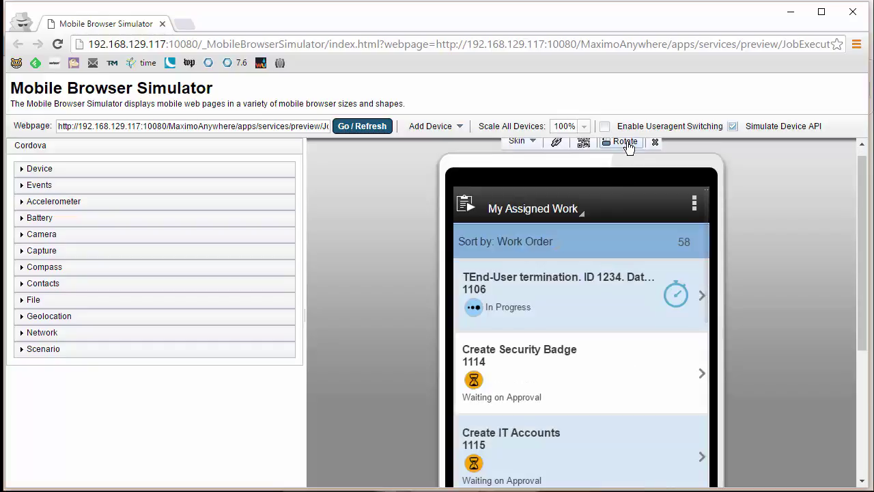
pyautogui.click(626, 141)
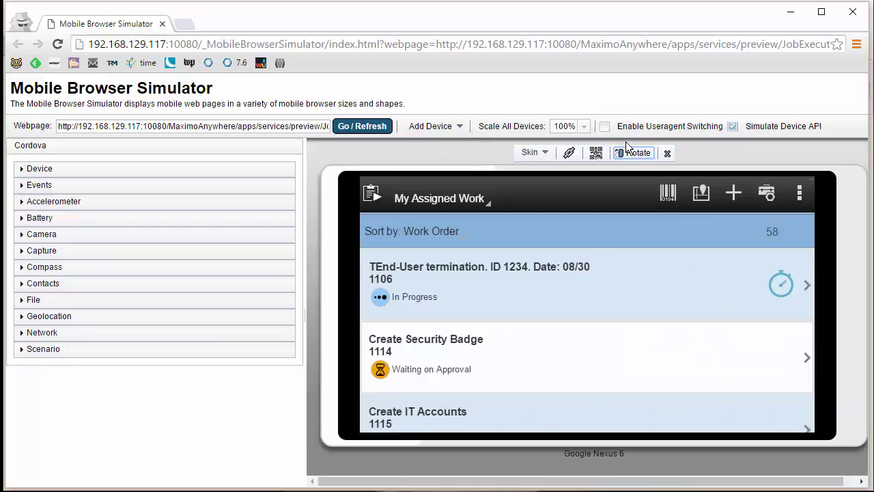
pyautogui.click(627, 315)
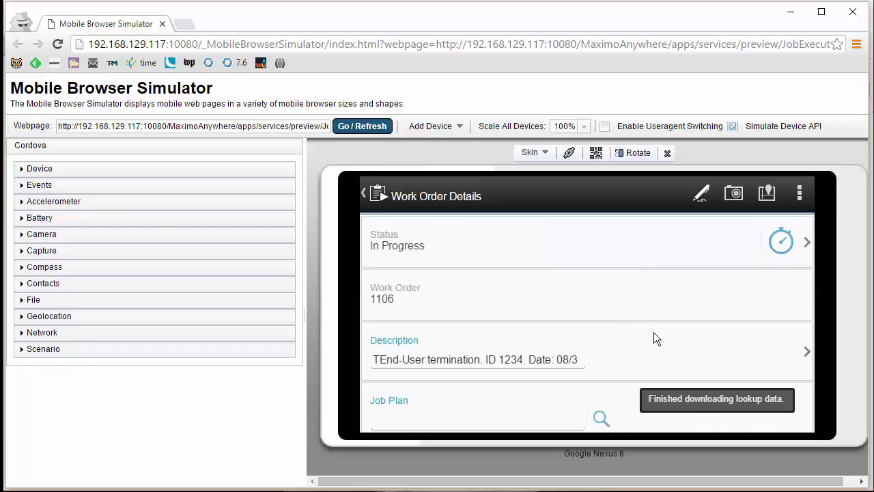
# Open work order 1106's Priority lookup, listing Urgent, High, Medium and Low
pyautogui.scroll(-1, 656, 287)
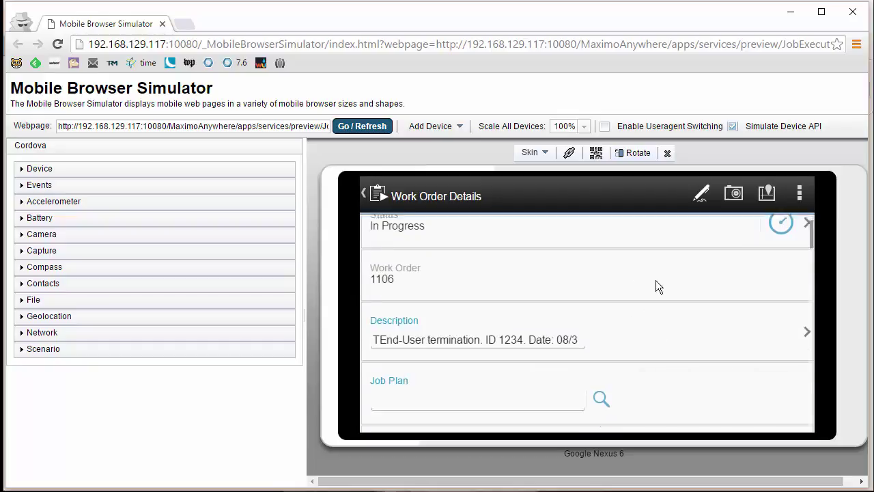
pyautogui.scroll(-5, 660, 308)
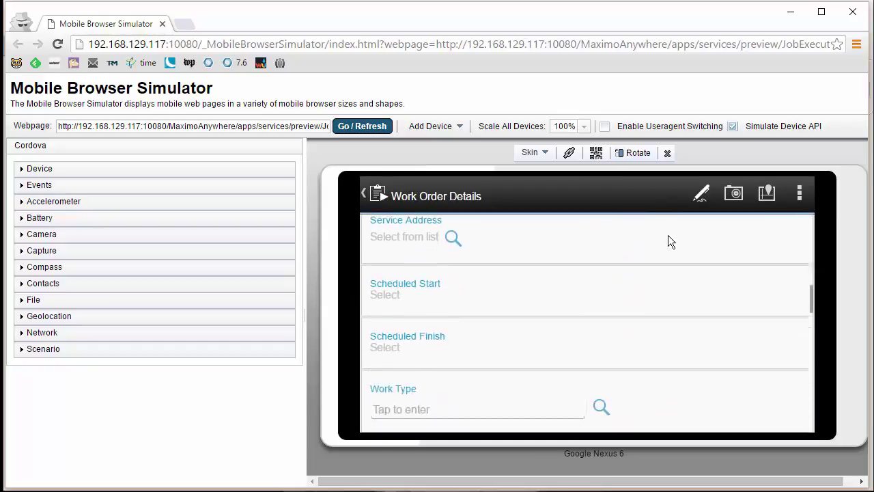
pyautogui.scroll(-5, 669, 260)
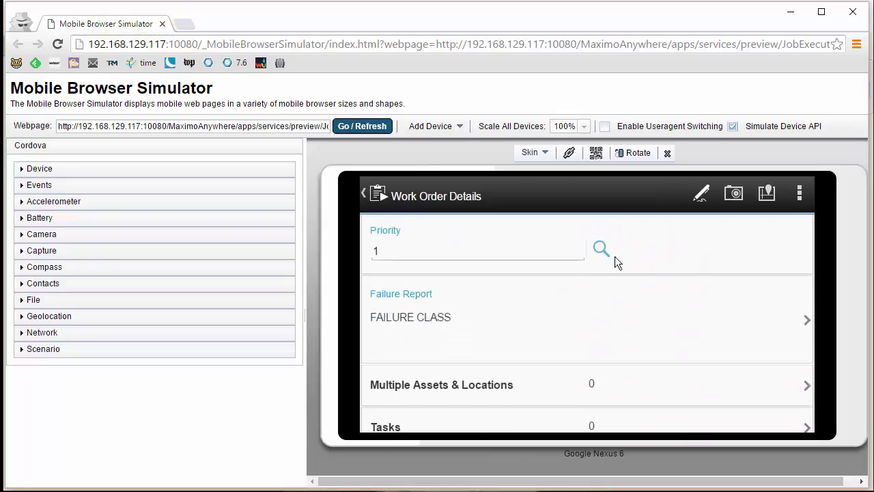
pyautogui.click(600, 250)
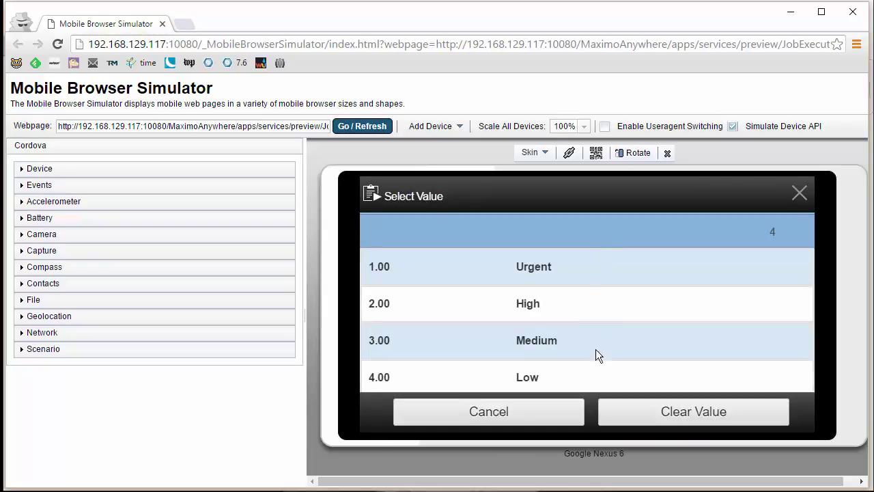